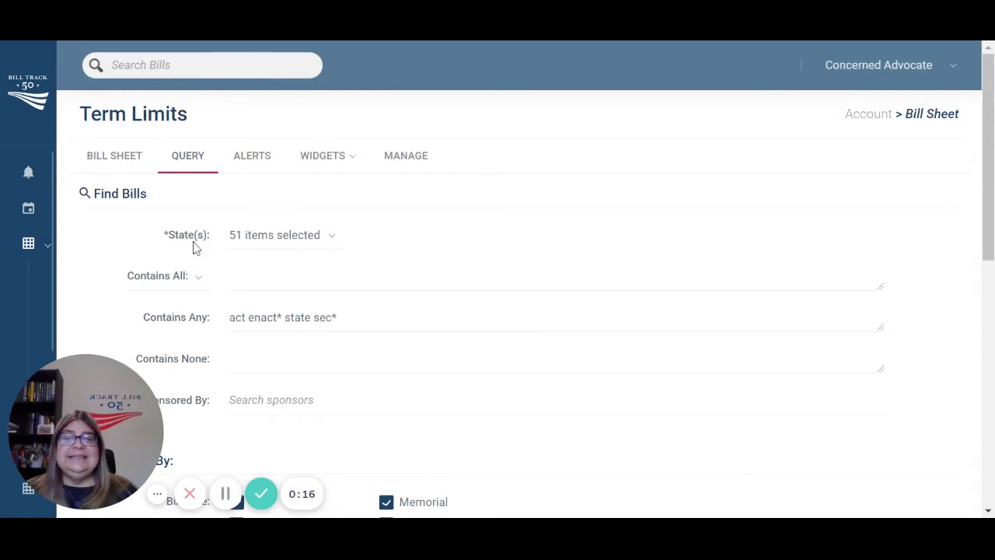
Step: Exclude California and Florida from the states the bill query covers
{"action": "left_click", "coordinate": [255, 243]}
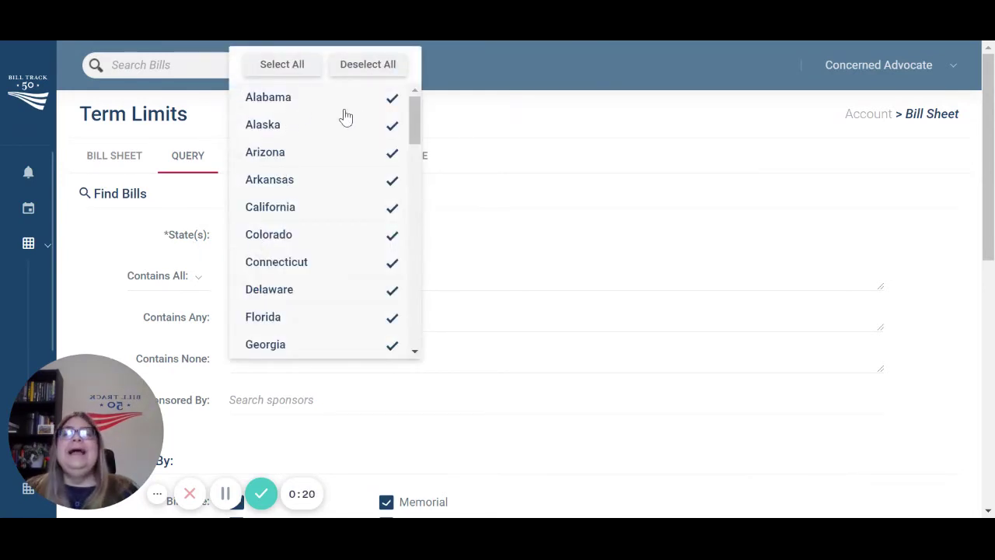
{"action": "left_click", "coordinate": [323, 210]}
{"action": "left_click", "coordinate": [309, 318]}
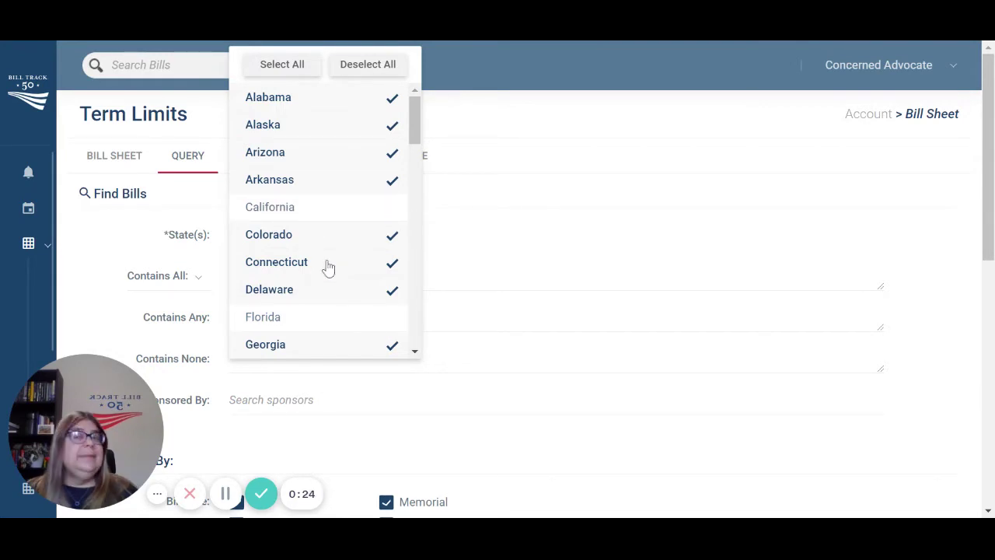
Step: Try selecting and clearing all entries in the query's state list, and finish with everything selected except United States
{"action": "left_click", "coordinate": [282, 68]}
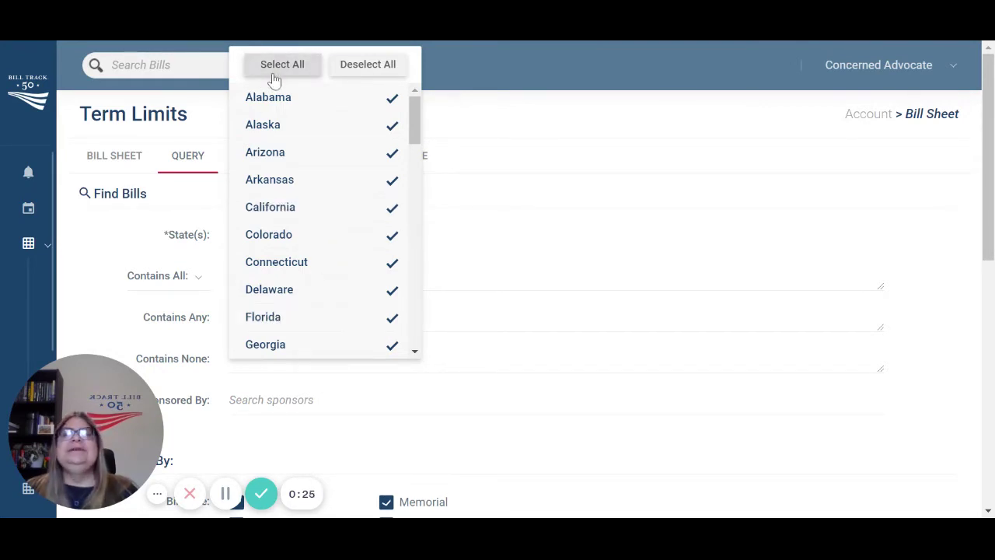
{"action": "left_click", "coordinate": [373, 68]}
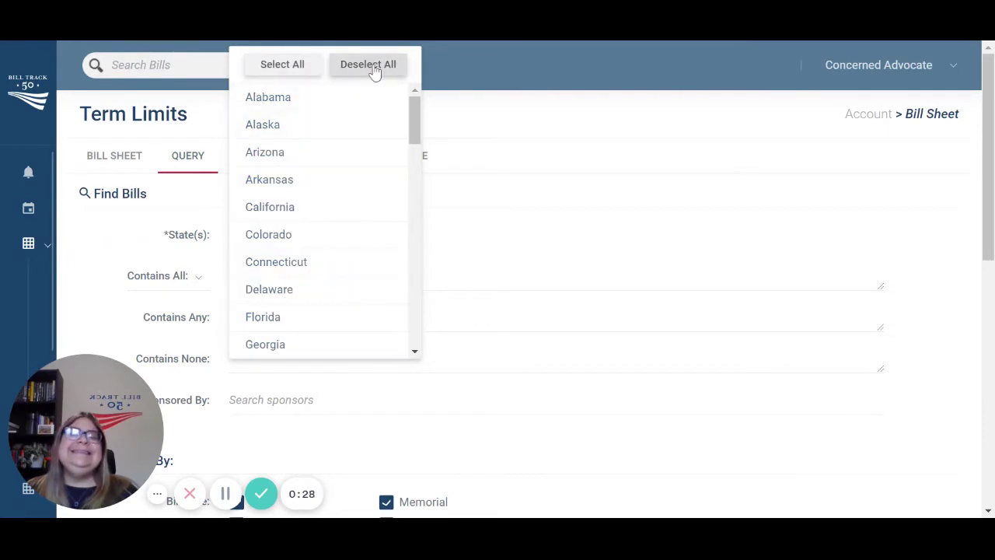
{"action": "left_click", "coordinate": [284, 68]}
{"action": "left_click_drag", "start_coordinate": [410, 112], "coordinate": [414, 304]}
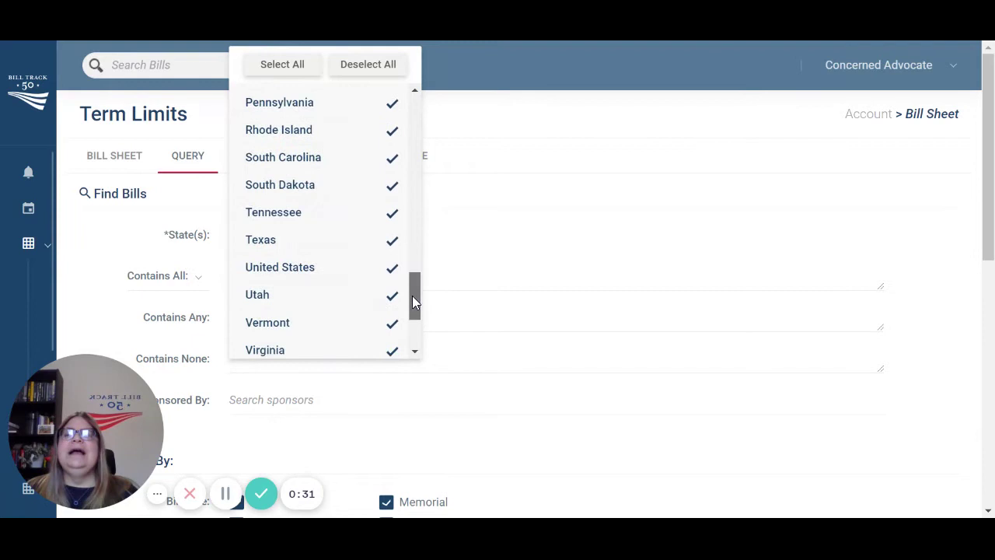
{"action": "left_click", "coordinate": [324, 269]}
{"action": "left_click", "coordinate": [544, 240]}
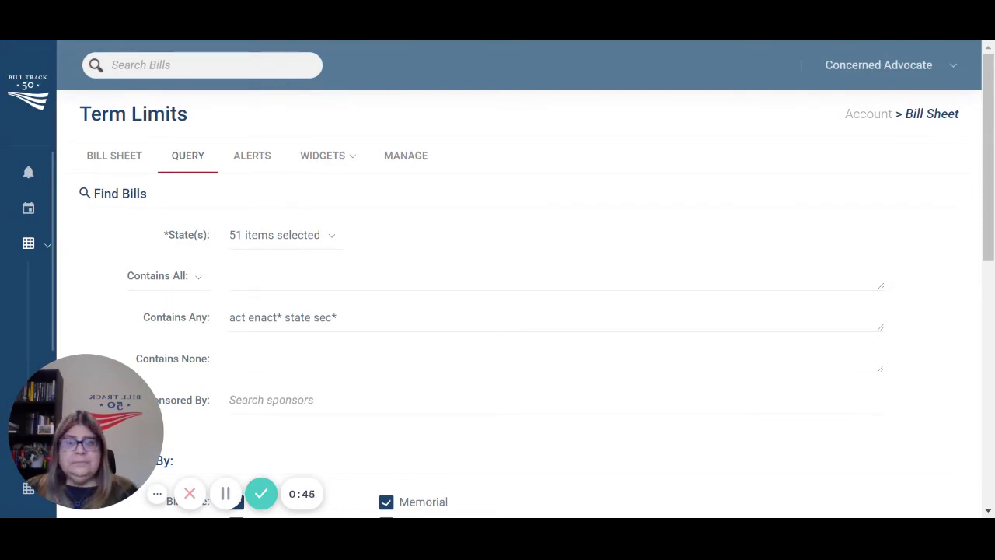
Step: Enter "minimum wage" as the Contains All terms and change that condition to Contains Near
{"action": "left_click", "coordinate": [230, 276]}
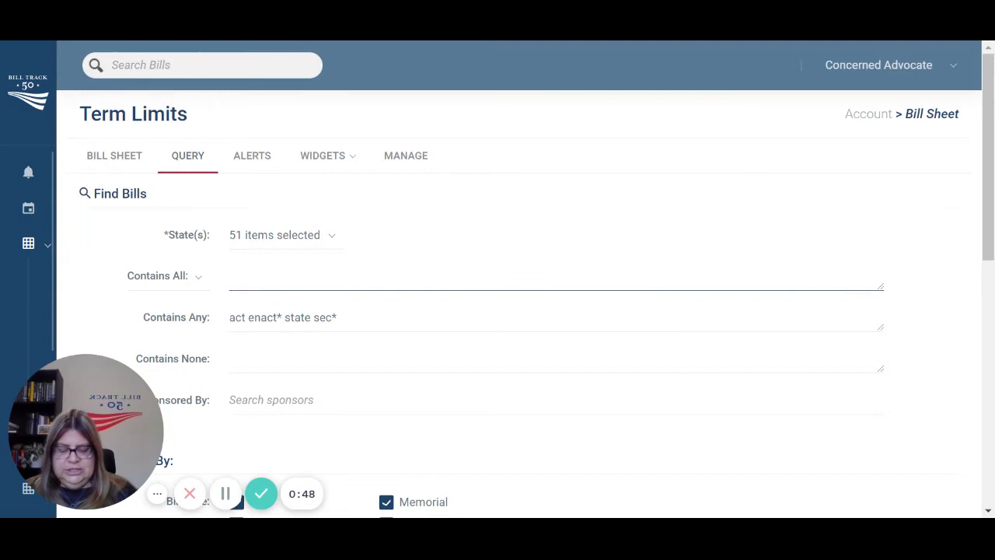
{"action": "type", "text": "minimum wage"}
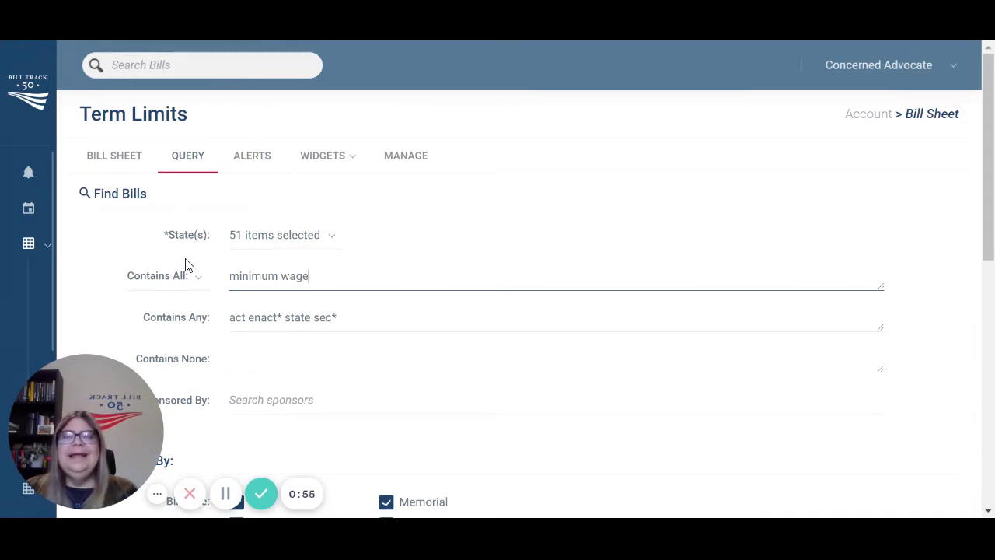
{"action": "left_click", "coordinate": [171, 279]}
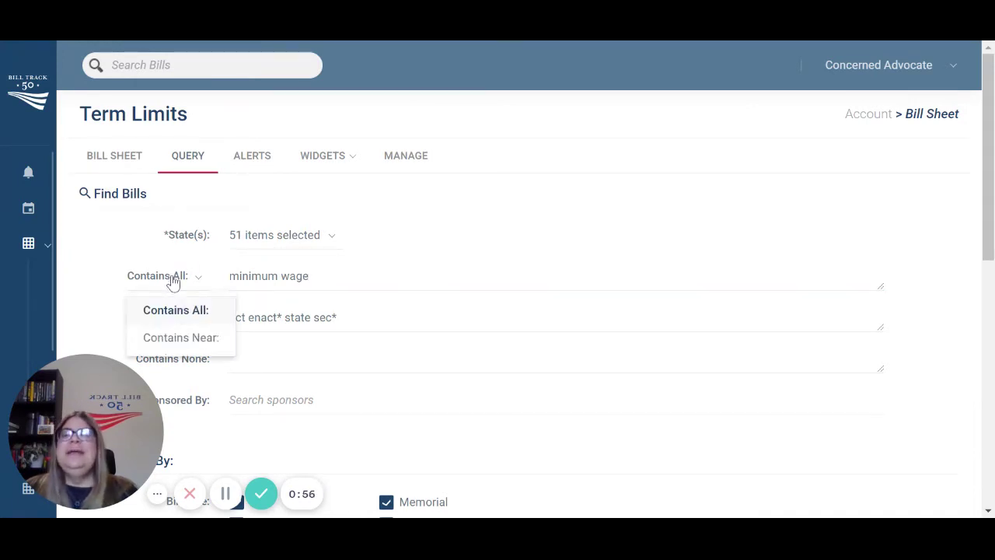
{"action": "left_click", "coordinate": [187, 340]}
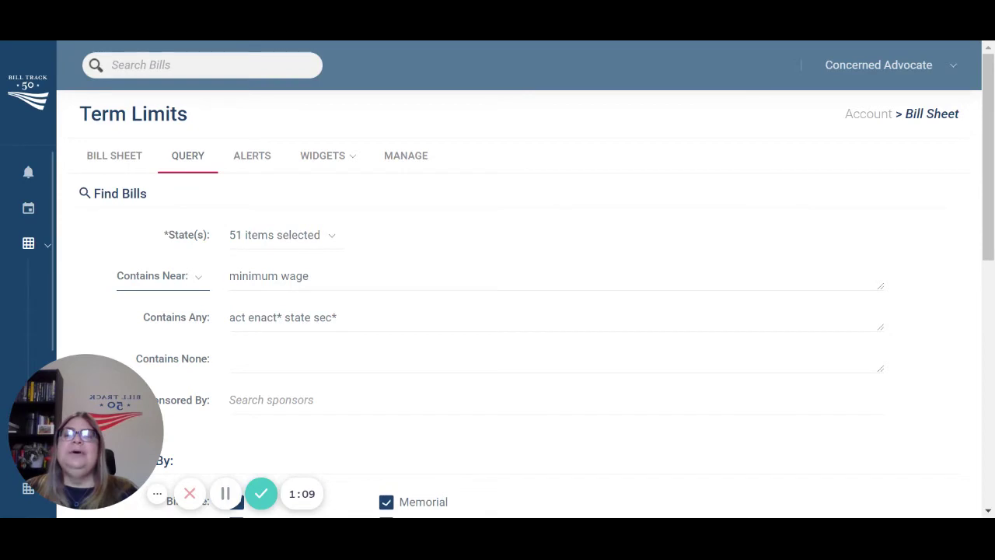
Step: Try adding an asterisk wildcard to "minimum" in the Contains Near terms and remove it again
{"action": "left_click", "coordinate": [230, 276]}
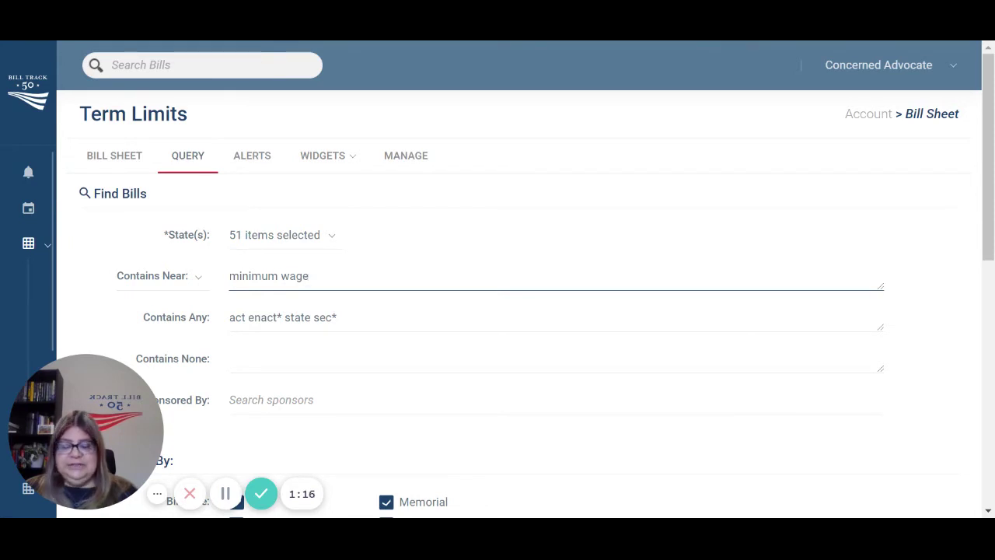
{"action": "type", "text": "*"}
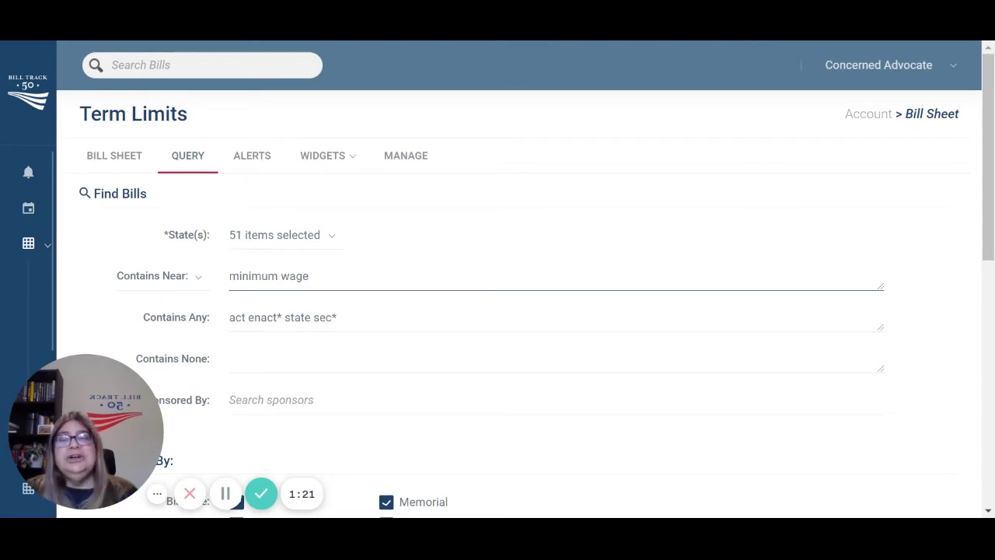
{"action": "type", "text": "*"}
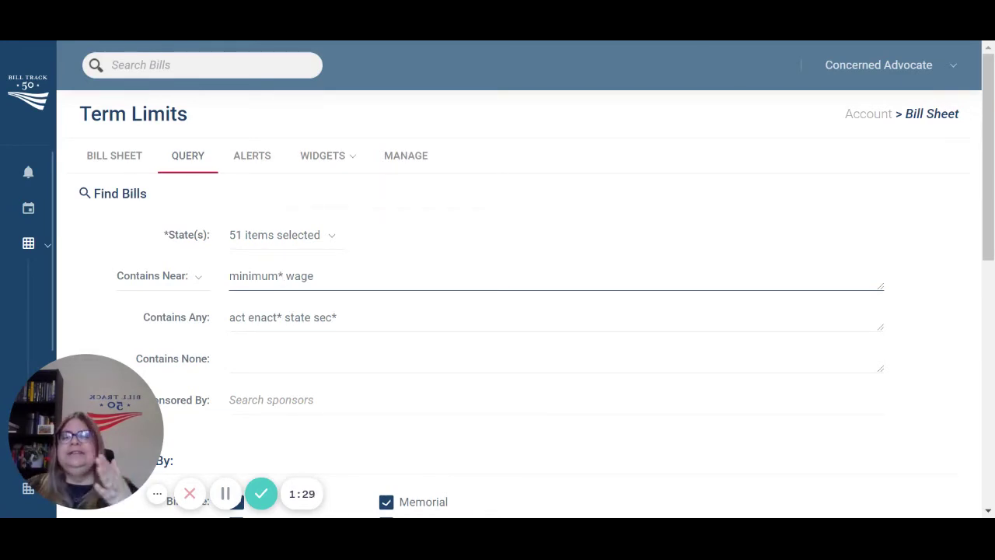
{"action": "key", "text": "BackSpace"}
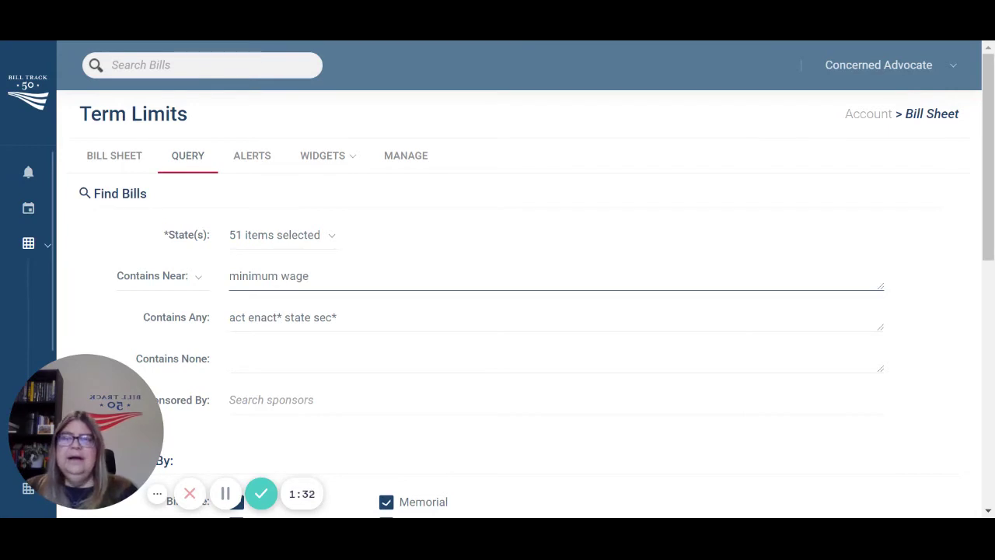
Step: Clear the Contains Near terms and make the Contains Any box slightly taller
{"action": "key", "text": "ctrl+a"}
{"action": "key", "text": "BackSpace"}
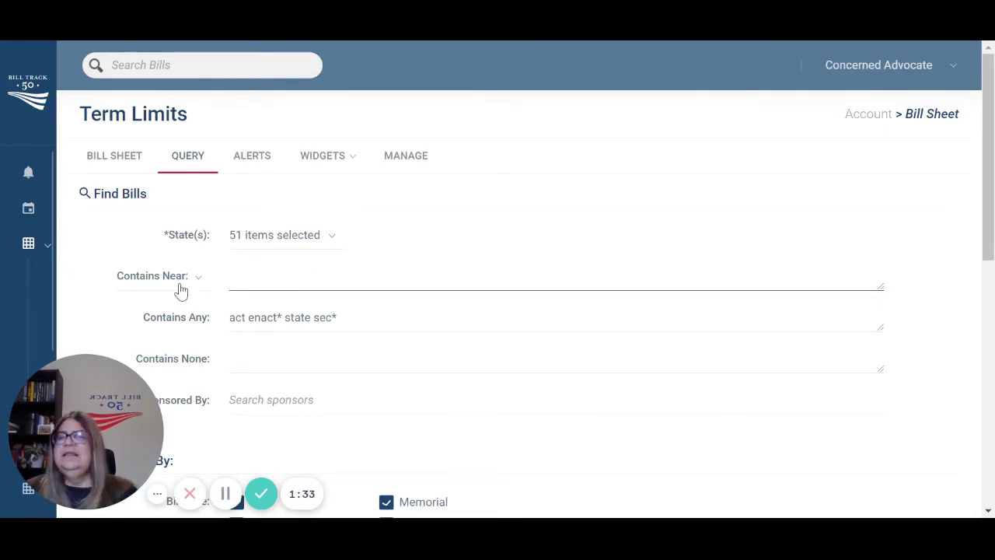
{"action": "key", "text": "Tab"}
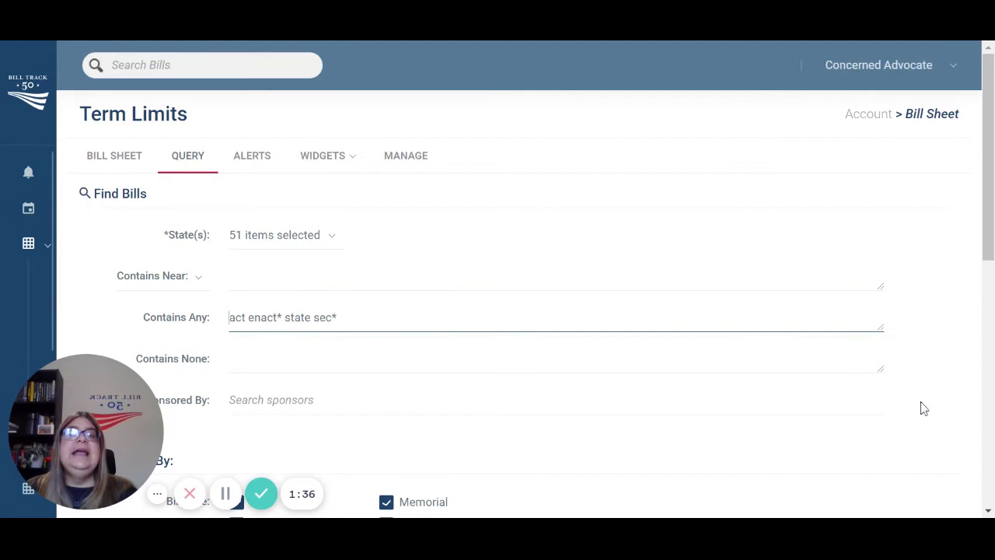
{"action": "scroll", "coordinate": [926, 388], "scroll_direction": "down", "scroll_amount": 1}
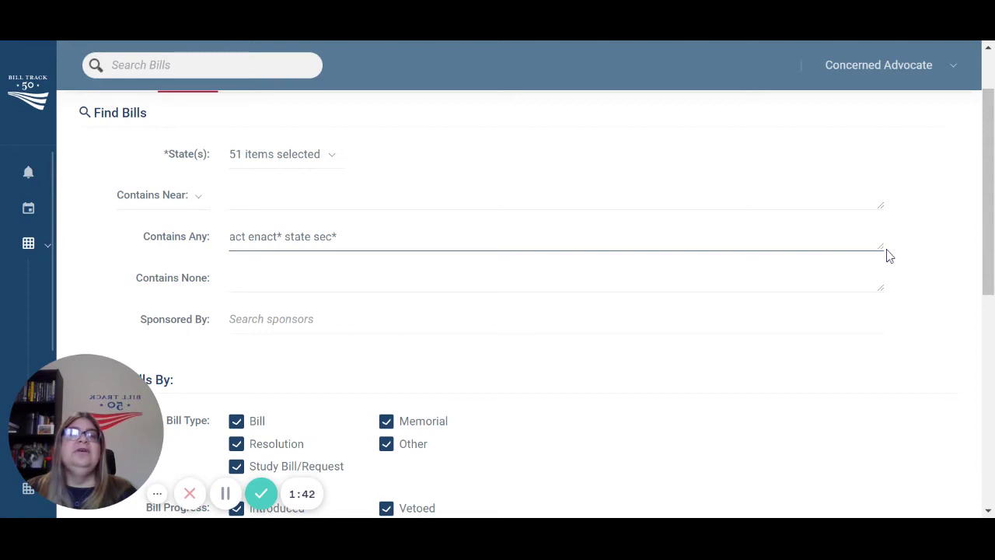
{"action": "mouse_move", "coordinate": [882, 248]}
{"action": "left_mouse_down"}
{"action": "mouse_move", "coordinate": [889, 333]}
{"action": "mouse_move", "coordinate": [879, 255]}
{"action": "left_mouse_up"}
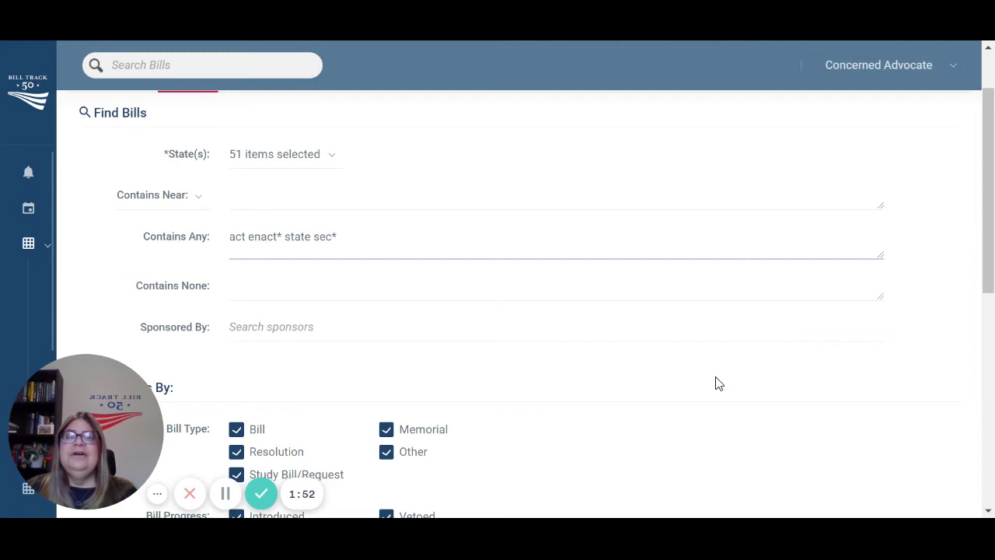
Step: Exclude the Resolution and Memorial bill types from the query's filters
{"action": "scroll", "coordinate": [718, 384], "scroll_direction": "down", "scroll_amount": 1}
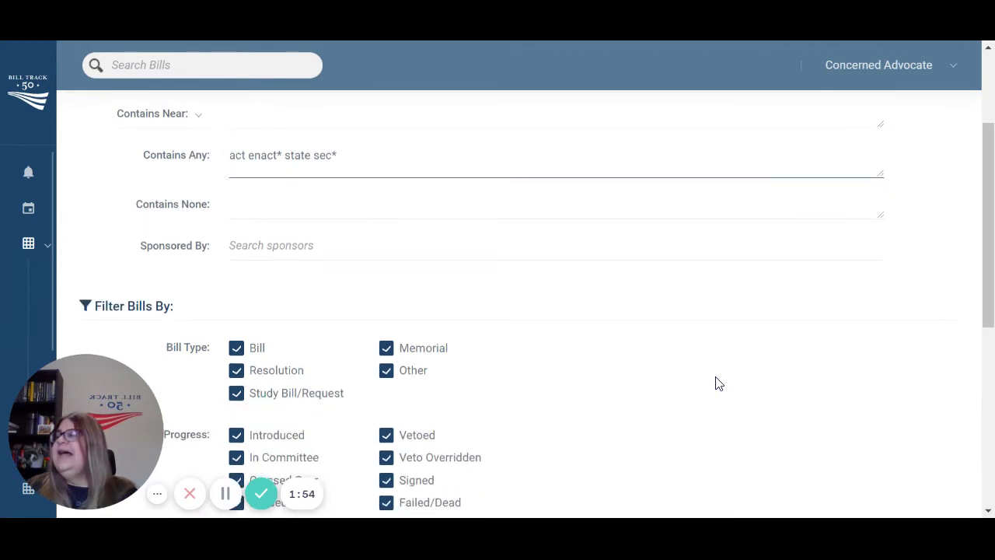
{"action": "scroll", "coordinate": [719, 383], "scroll_direction": "down", "scroll_amount": 1}
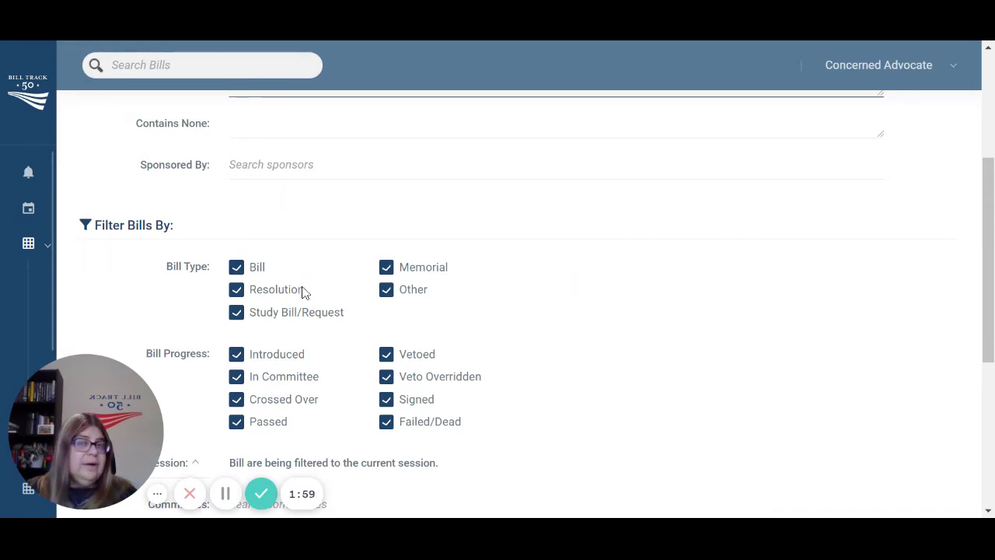
{"action": "left_click", "coordinate": [236, 289]}
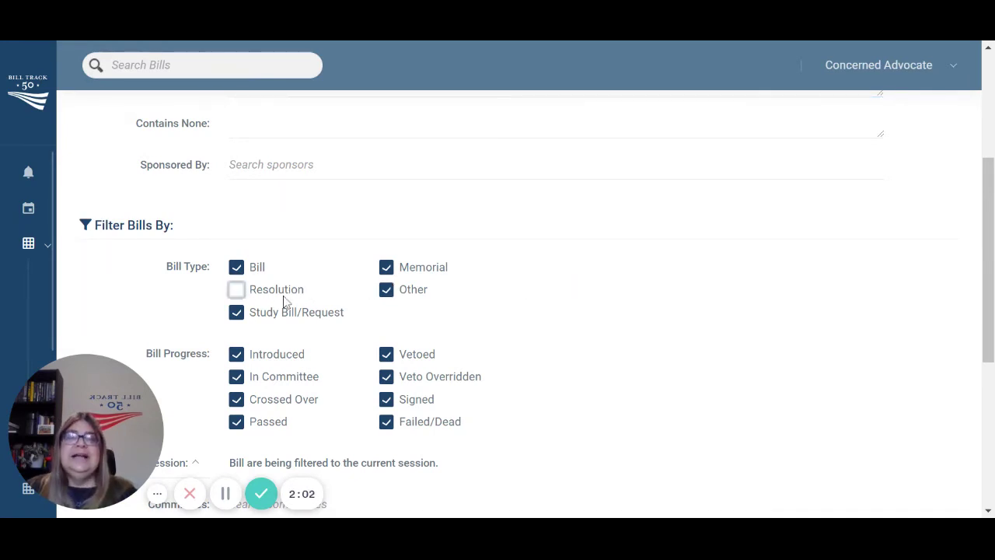
{"action": "left_click", "coordinate": [387, 269]}
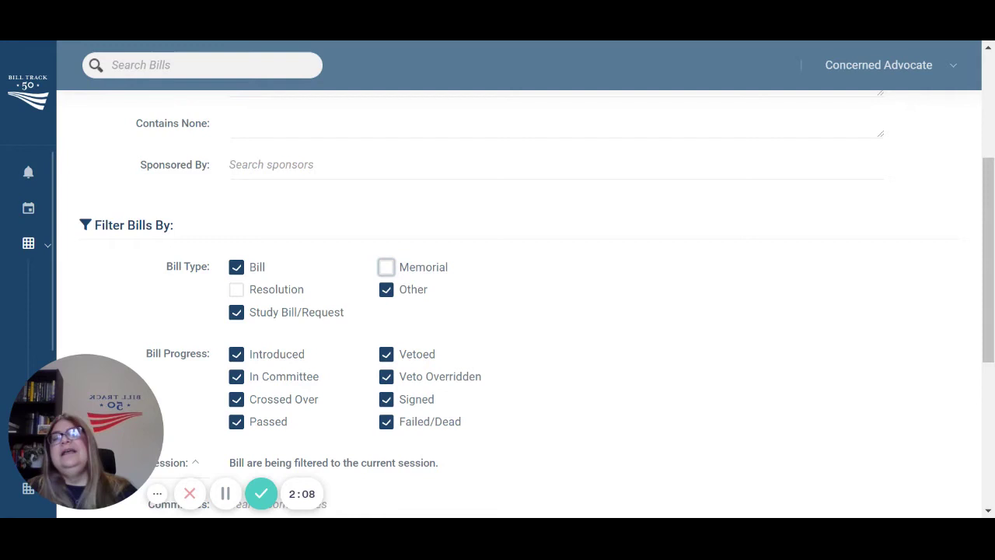
{"action": "scroll", "coordinate": [195, 178], "scroll_direction": "up", "scroll_amount": 1}
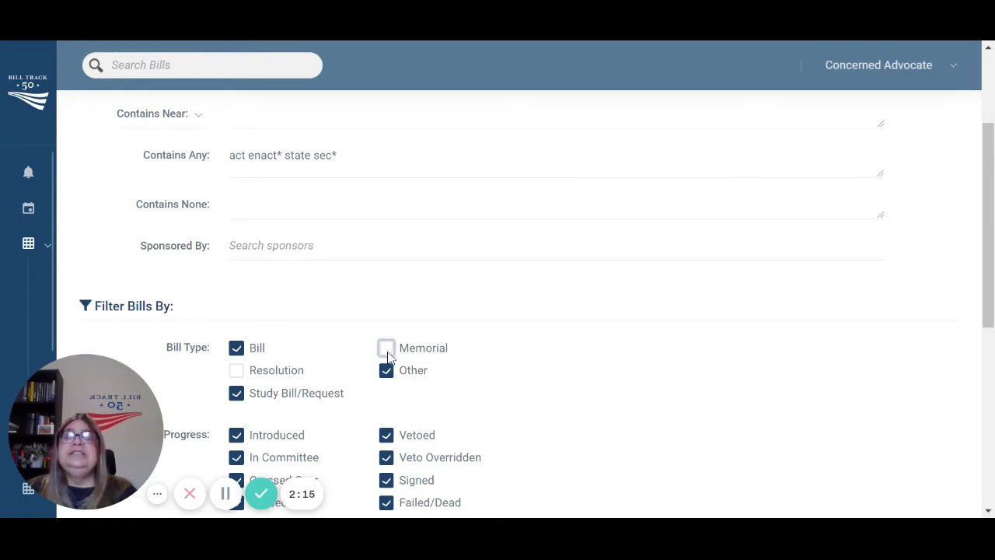
{"action": "scroll", "coordinate": [622, 375], "scroll_direction": "down", "scroll_amount": 1}
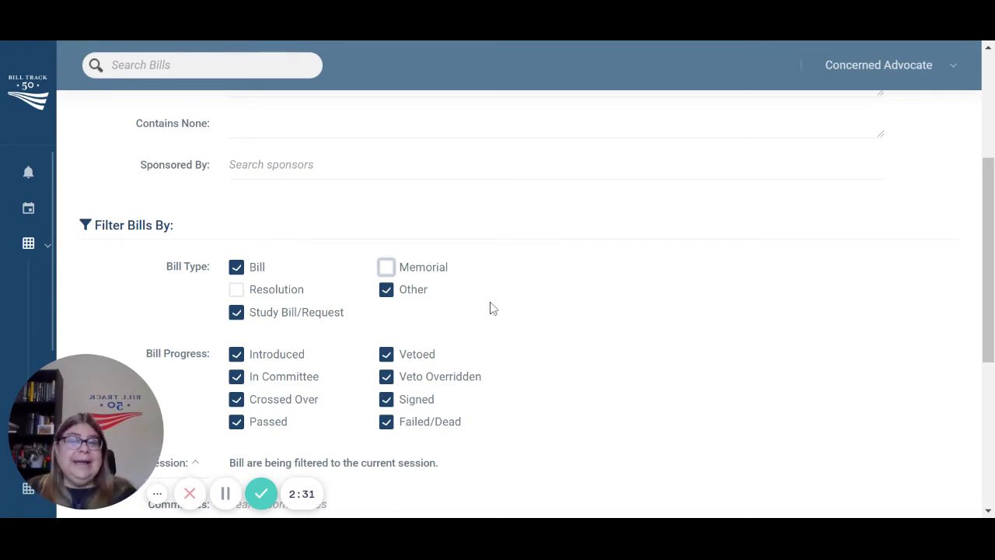
Step: Try the Session Years filter in place of Current Session and switch back to Current Session
{"action": "scroll", "coordinate": [579, 301], "scroll_direction": "down", "scroll_amount": 1}
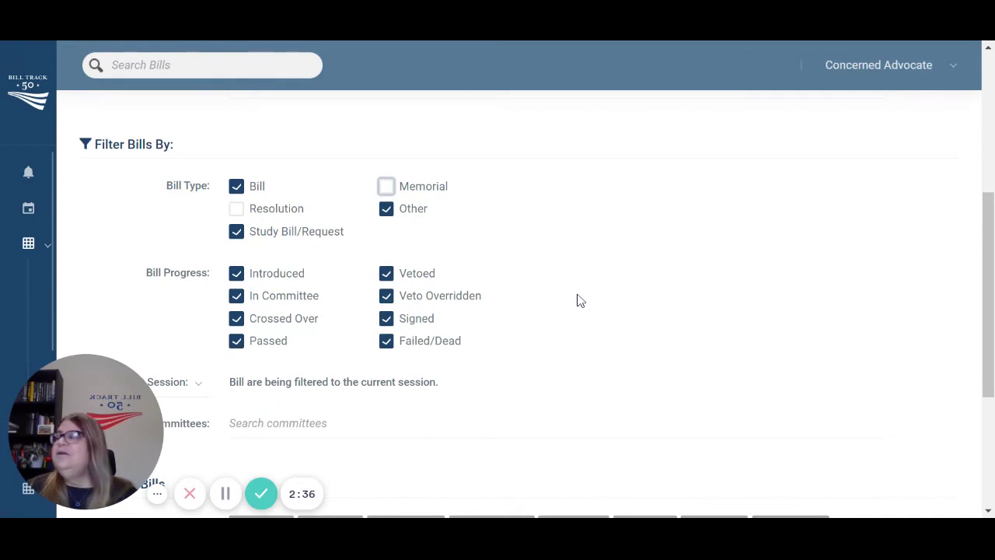
{"action": "scroll", "coordinate": [577, 301], "scroll_direction": "down", "scroll_amount": 1}
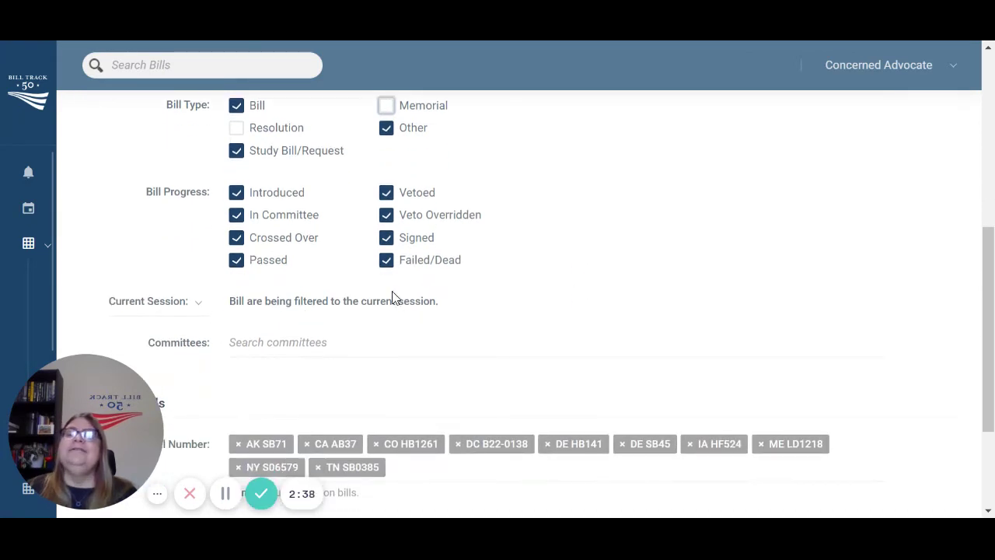
{"action": "scroll", "coordinate": [199, 315], "scroll_direction": "down", "scroll_amount": 1}
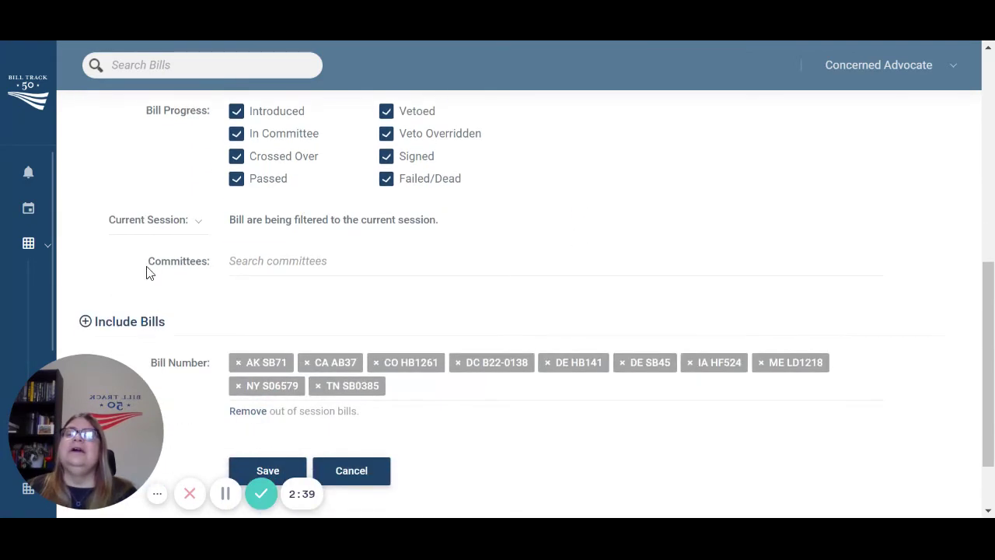
{"action": "left_click", "coordinate": [150, 226]}
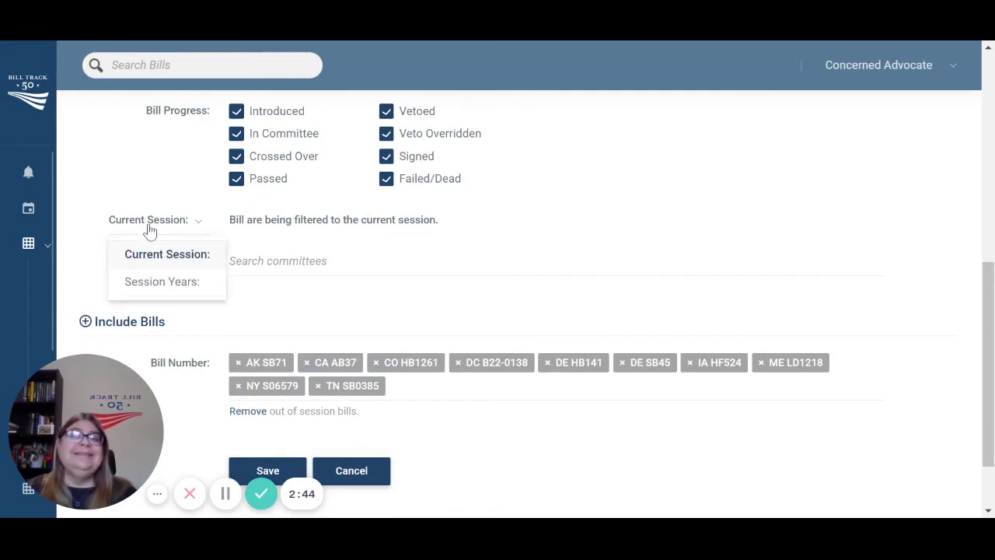
{"action": "left_click", "coordinate": [179, 265]}
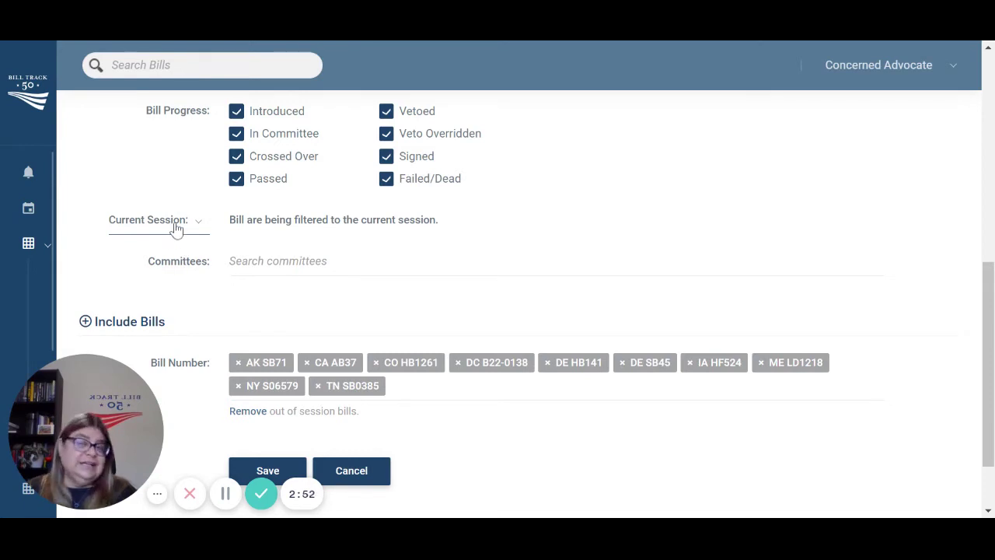
{"action": "left_click", "coordinate": [177, 228]}
{"action": "left_click", "coordinate": [164, 286]}
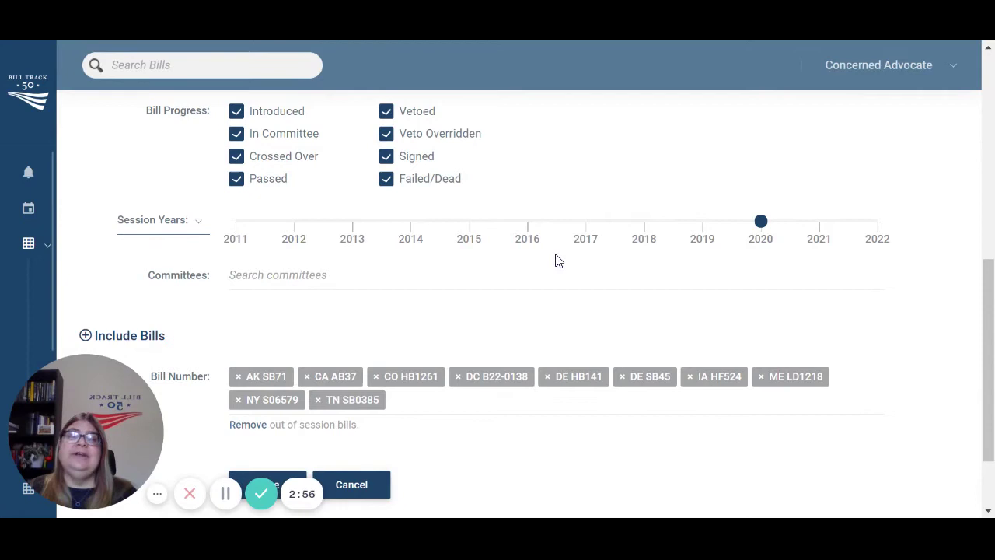
{"action": "left_click", "coordinate": [139, 224]}
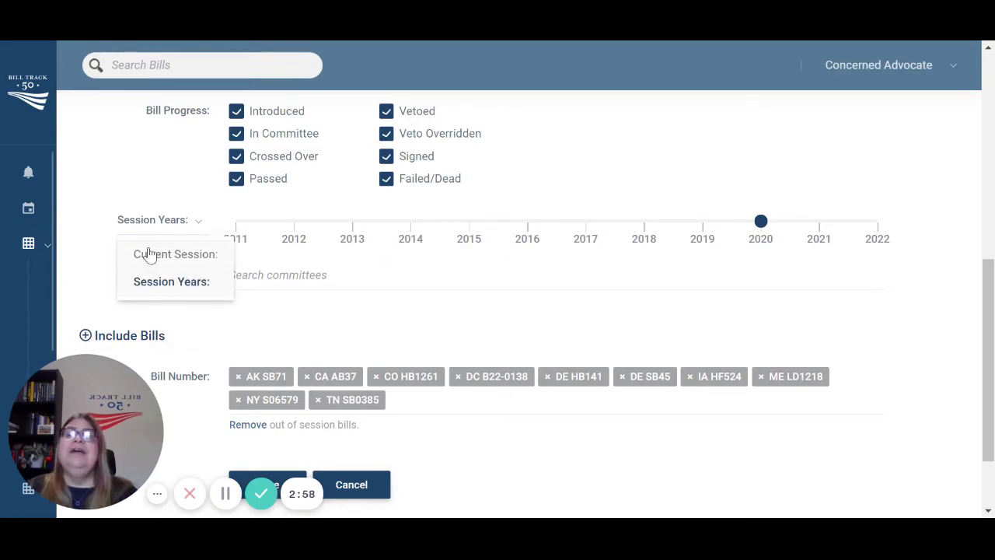
{"action": "left_click", "coordinate": [149, 254]}
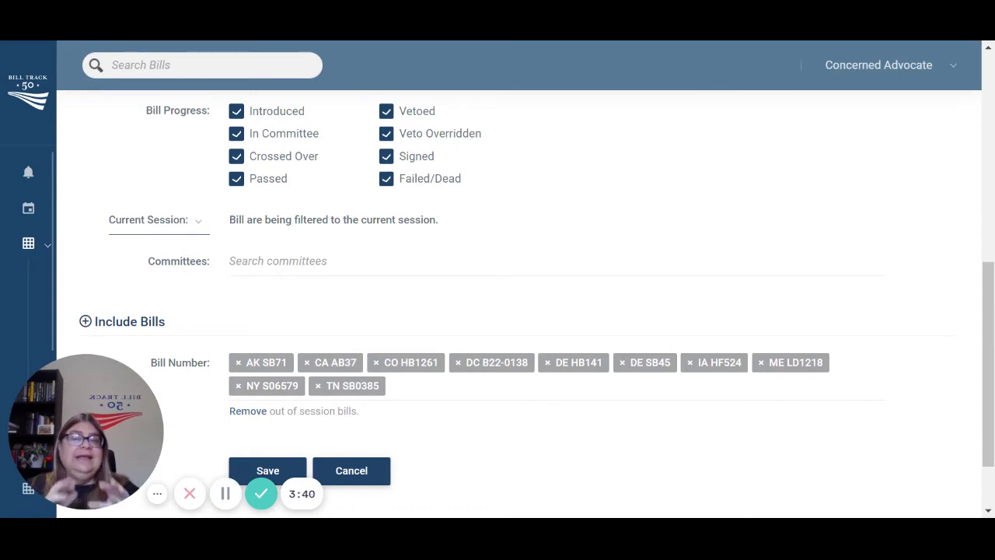
Step: Filter the bills by Session Years with a range from 2019 to 2020
{"action": "left_click", "coordinate": [168, 227]}
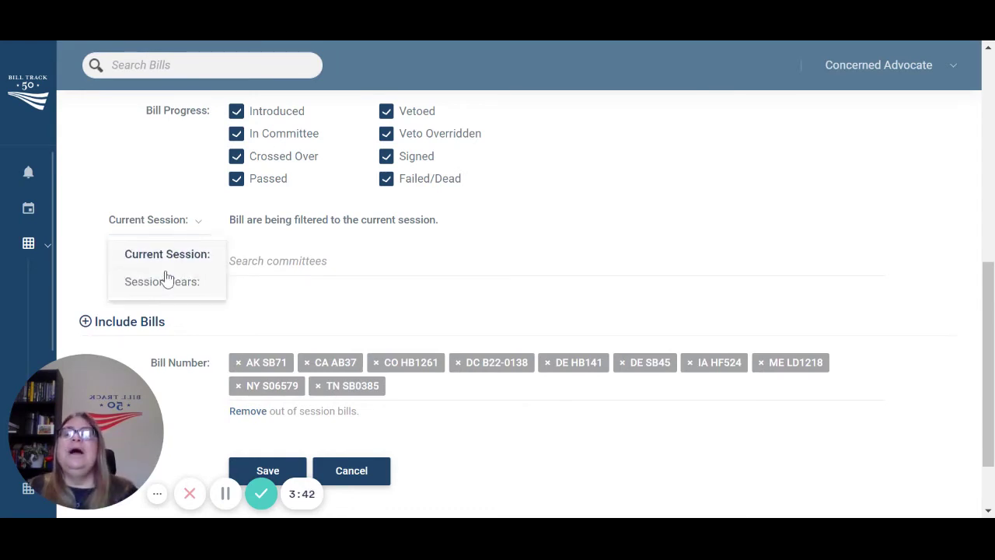
{"action": "left_click", "coordinate": [167, 281]}
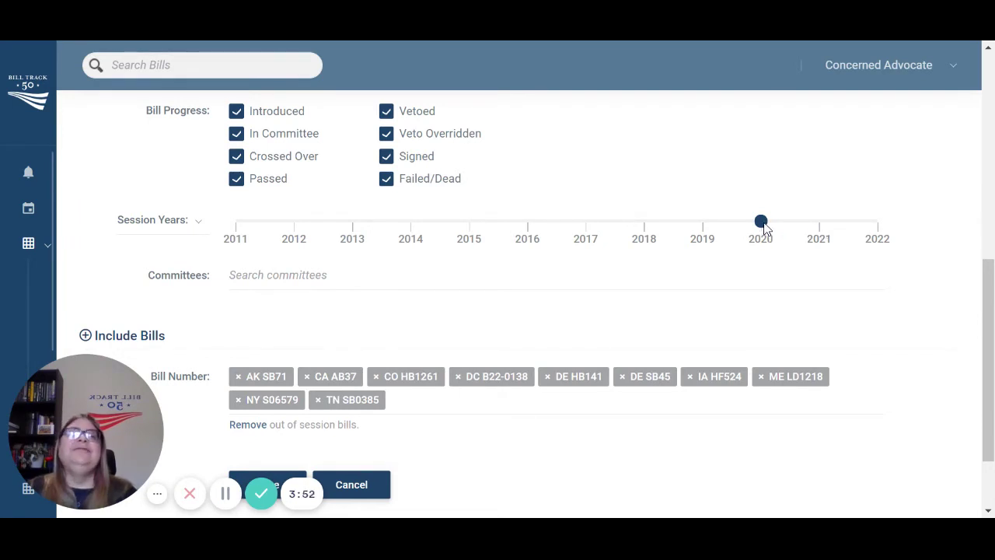
{"action": "left_click_drag", "start_coordinate": [762, 223], "coordinate": [703, 224]}
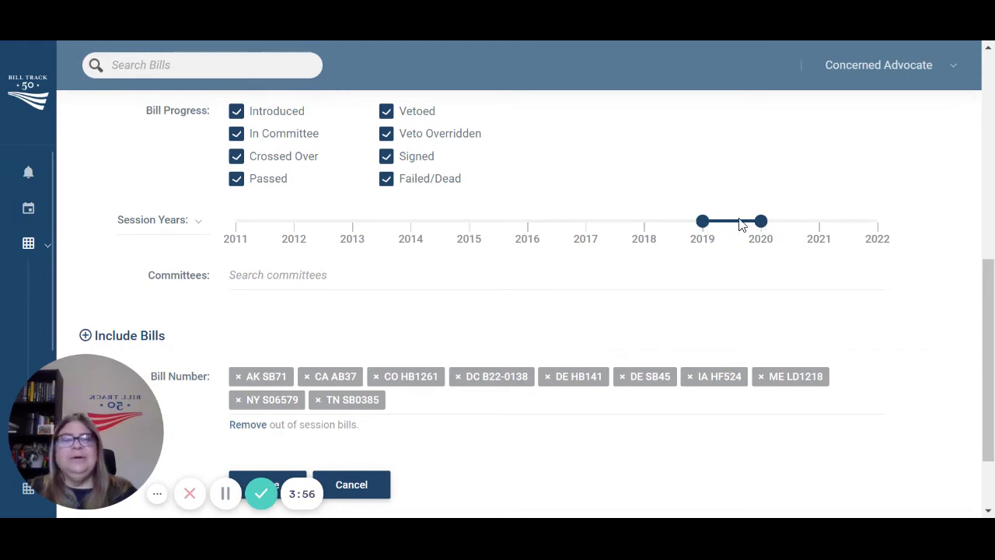
Step: Try other Session Years ranges, including 2016 to 2021, 2019 to 2021 and 2021 alone
{"action": "left_click_drag", "start_coordinate": [702, 221], "coordinate": [546, 228]}
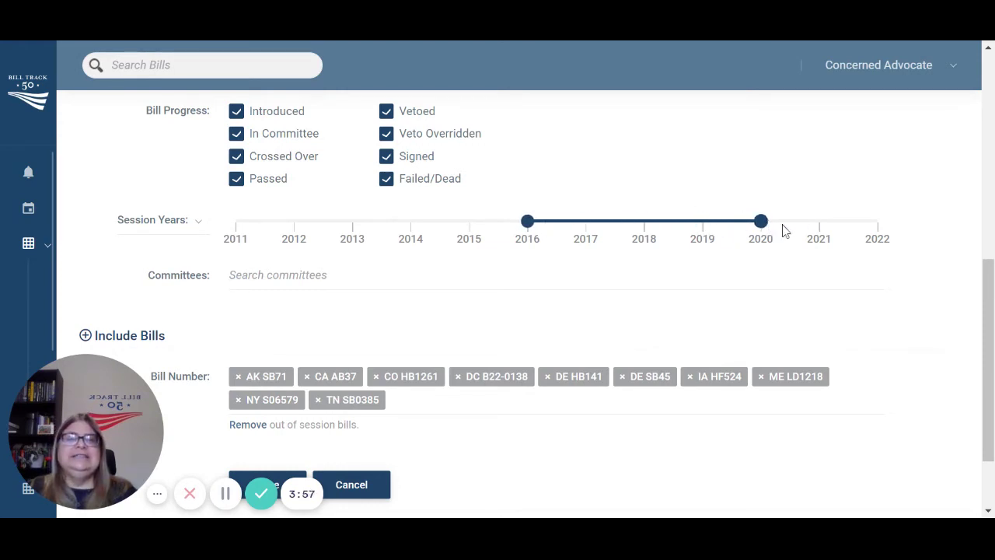
{"action": "left_click_drag", "start_coordinate": [783, 229], "coordinate": [851, 230]}
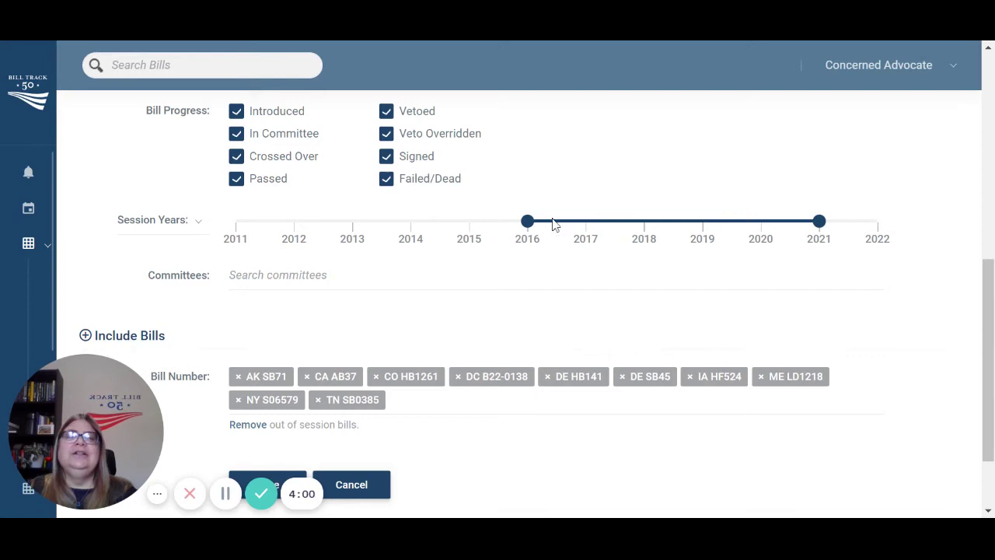
{"action": "left_click_drag", "start_coordinate": [566, 234], "coordinate": [845, 236]}
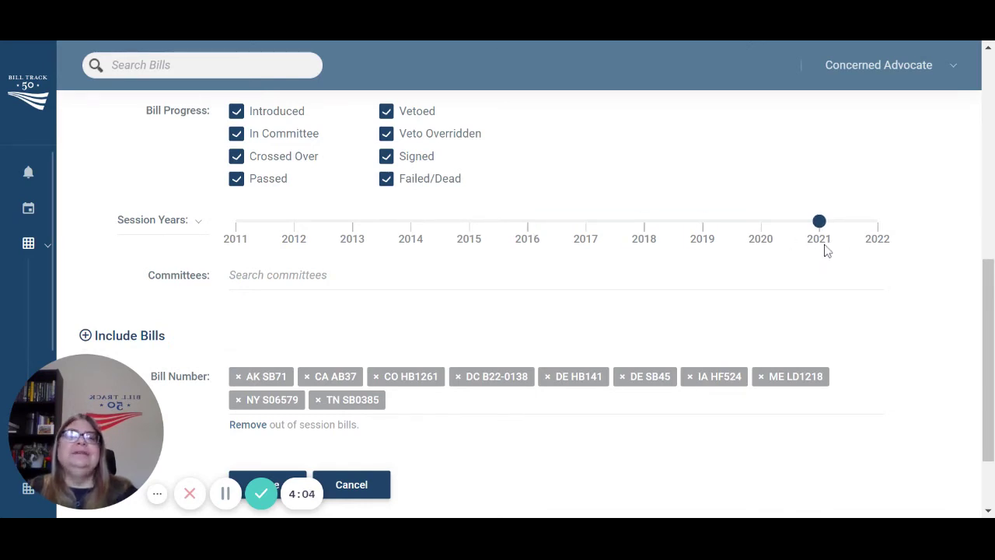
{"action": "left_click_drag", "start_coordinate": [820, 222], "coordinate": [780, 226]}
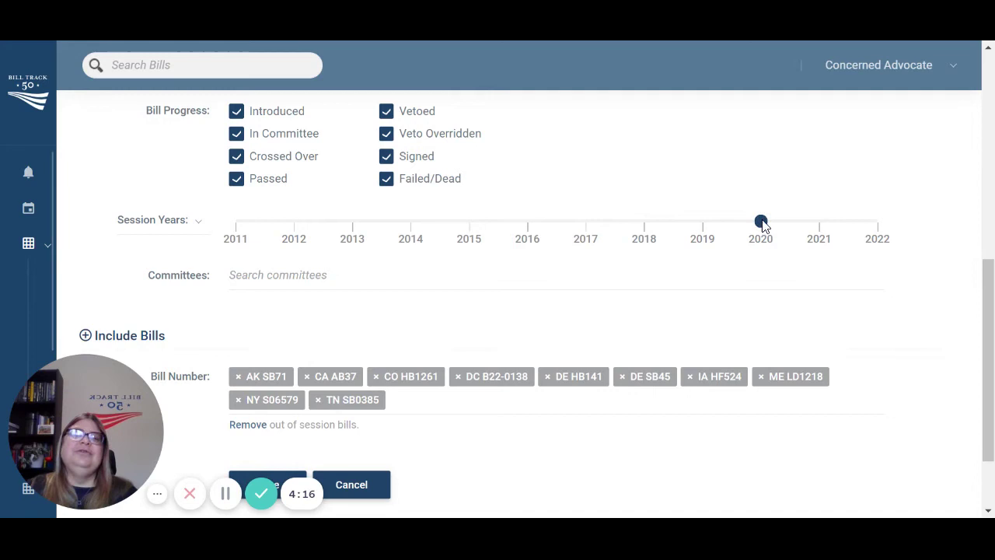
{"action": "left_click_drag", "start_coordinate": [762, 224], "coordinate": [818, 224]}
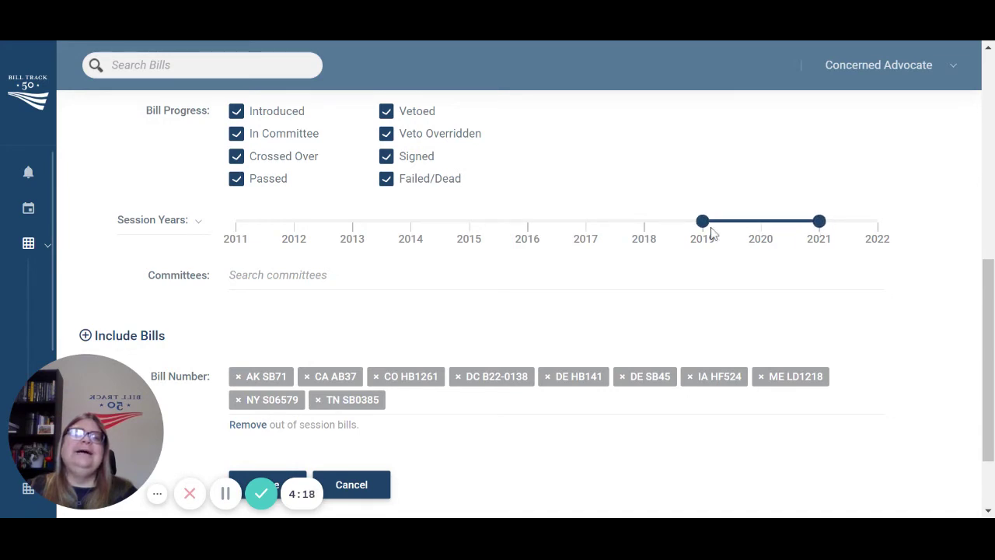
{"action": "left_click_drag", "start_coordinate": [710, 230], "coordinate": [818, 223]}
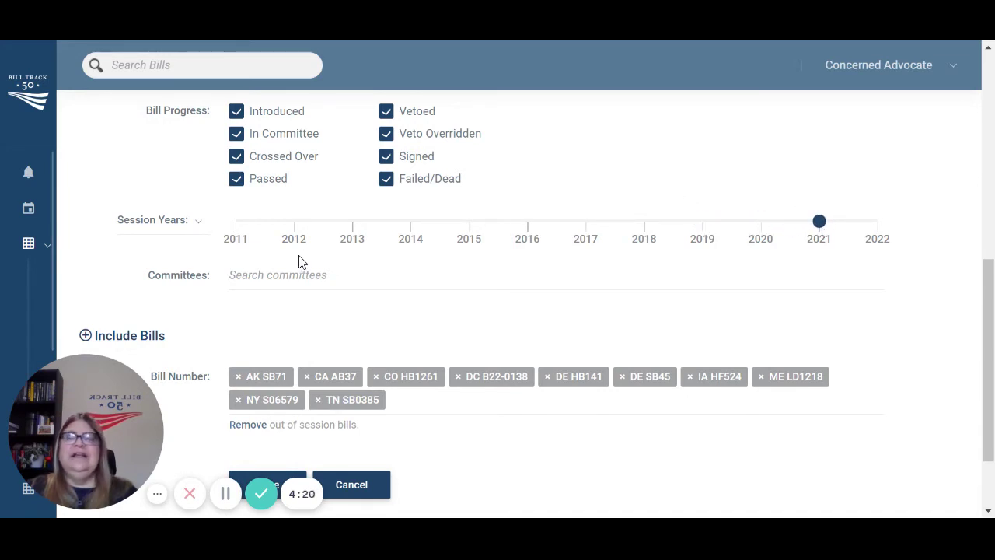
Step: Switch the session filter from Session Years back to Current Session
{"action": "left_click", "coordinate": [190, 225]}
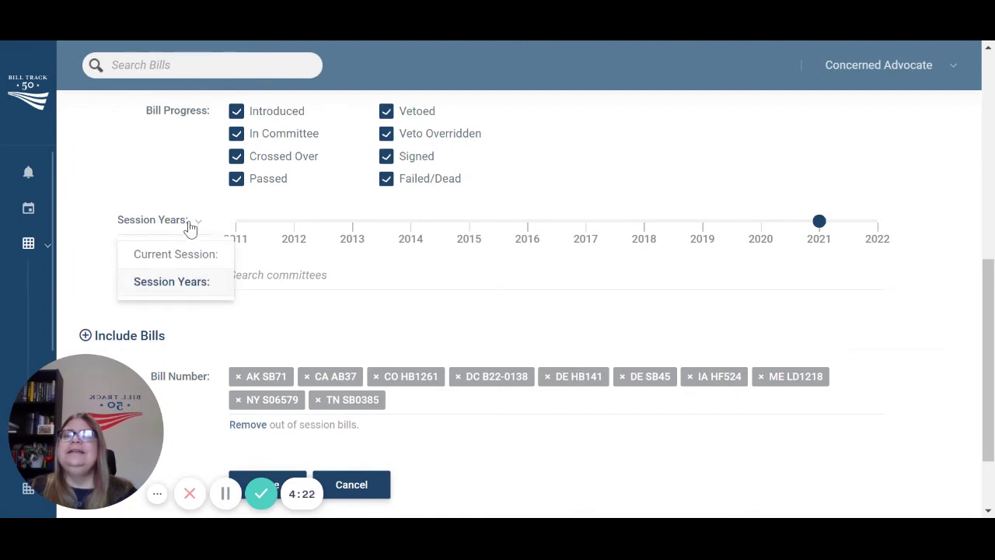
{"action": "left_click", "coordinate": [182, 258]}
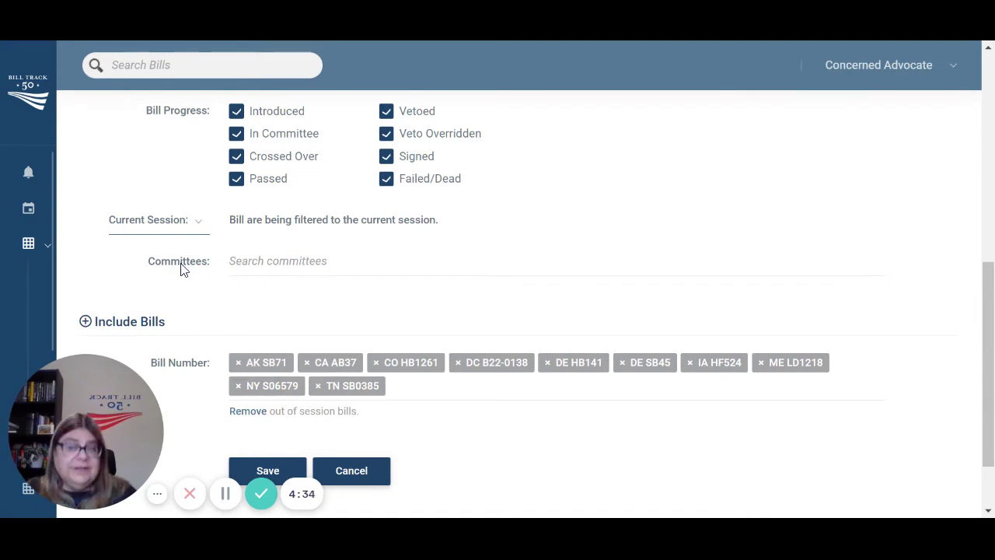
Step: Search the Committees filter for "health", trying the narrower term "health &" along the way
{"action": "scroll", "coordinate": [180, 267], "scroll_direction": "up", "scroll_amount": 1}
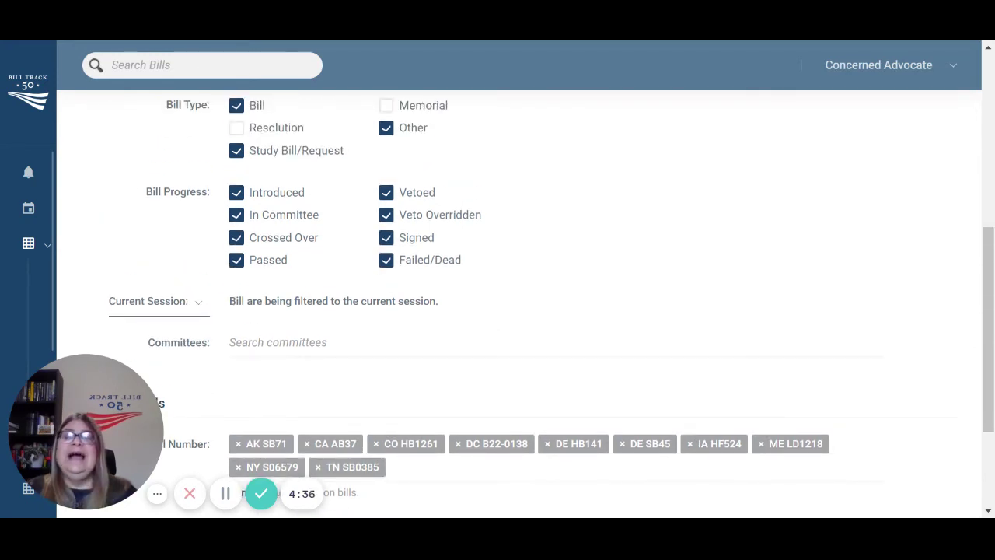
{"action": "left_click", "coordinate": [278, 342]}
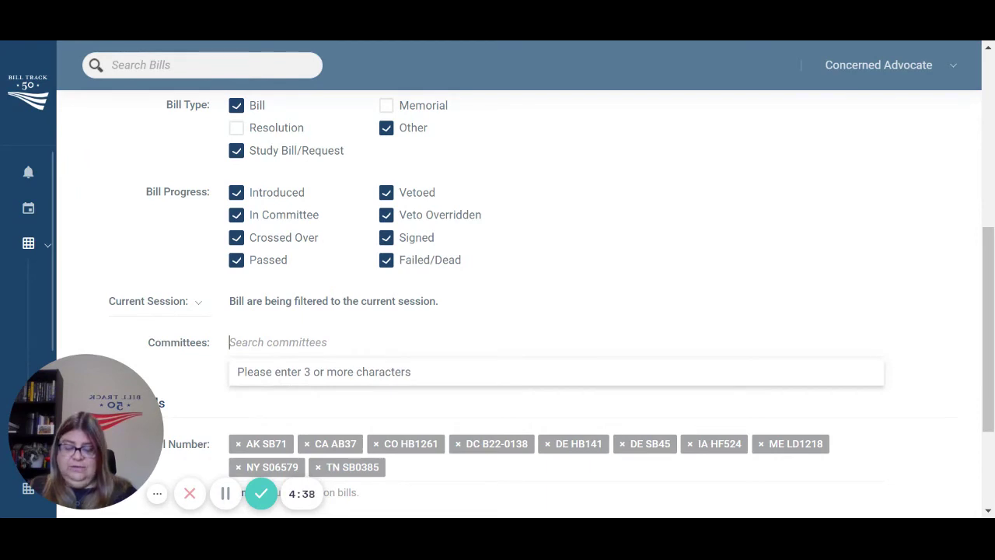
{"action": "type", "text": "heal"}
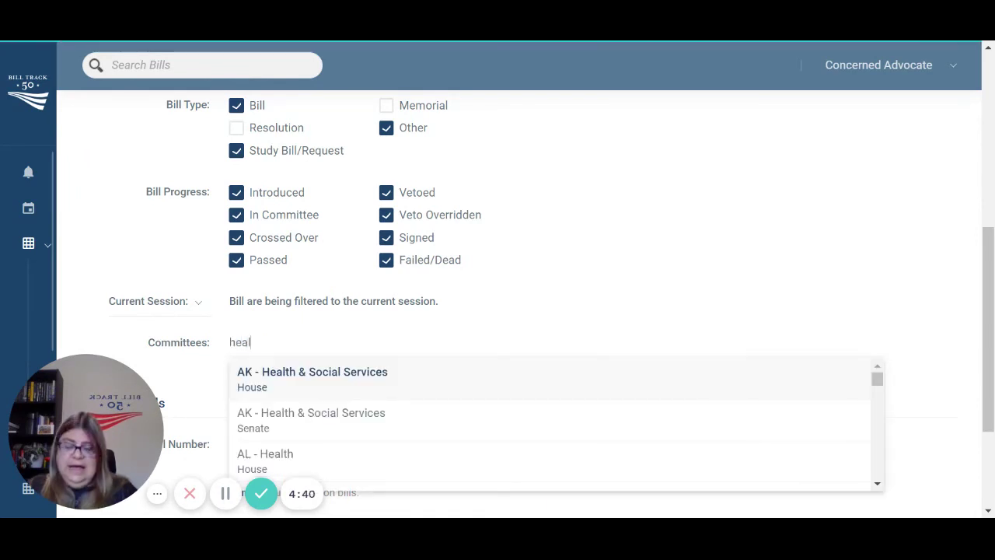
{"action": "type", "text": "th"}
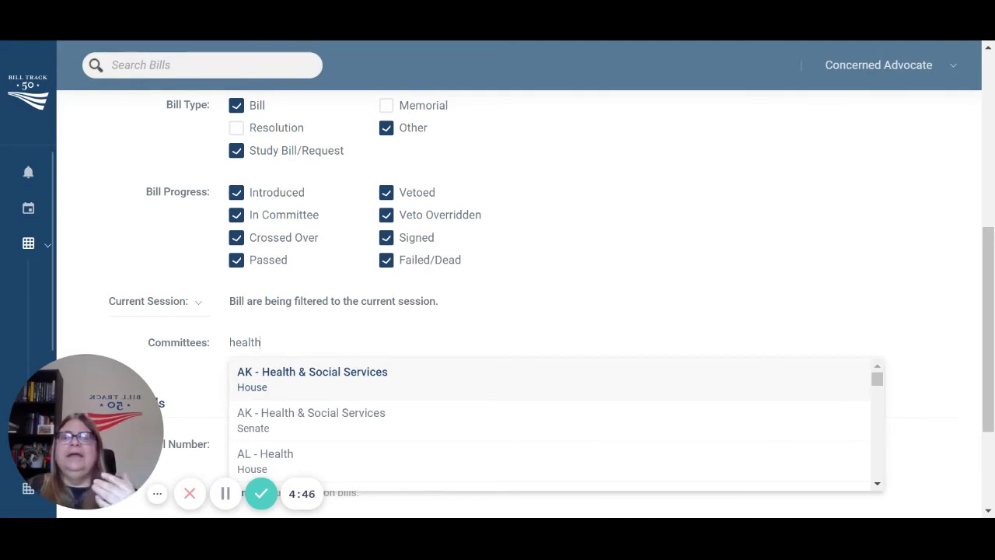
{"action": "type", "text": "&"}
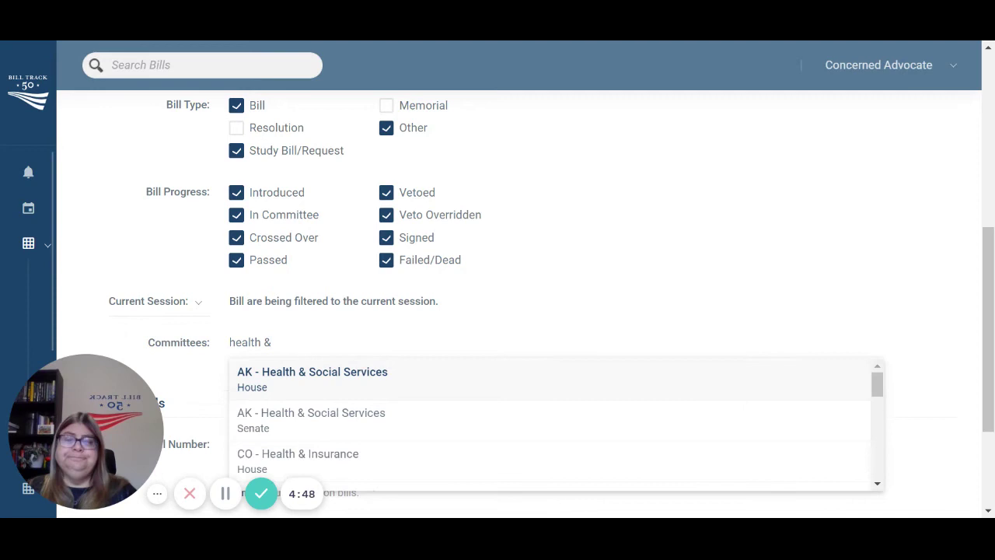
{"action": "key", "text": "BackSpace"}
{"action": "key", "text": "BackSpace"}
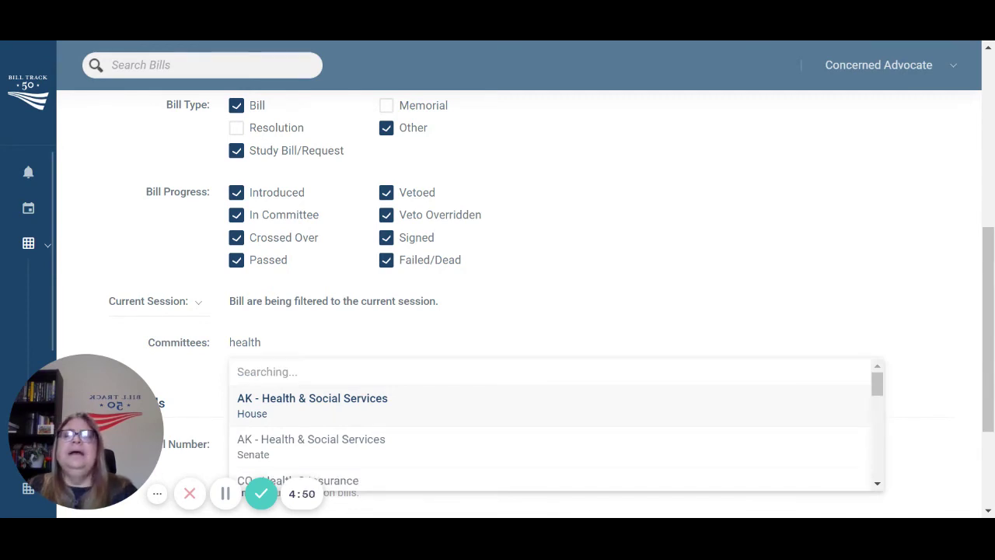
Step: Add the AK House, AL House, AL Senate, AZ House and AZ Senate health committees to the Committees filter
{"action": "scroll", "coordinate": [469, 318], "scroll_direction": "down", "scroll_amount": 1}
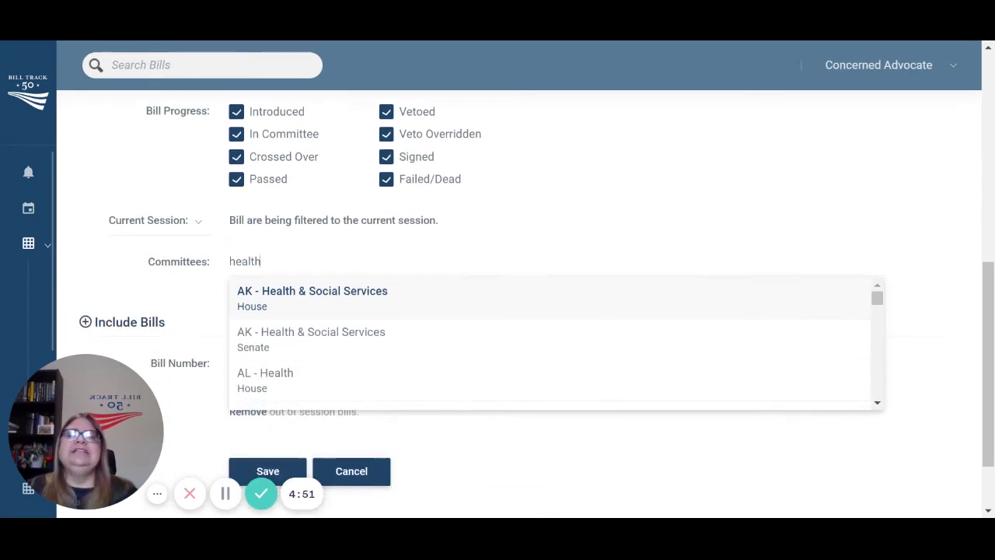
{"action": "left_click", "coordinate": [313, 314]}
{"action": "left_click", "coordinate": [304, 342]}
{"action": "left_click", "coordinate": [296, 372]}
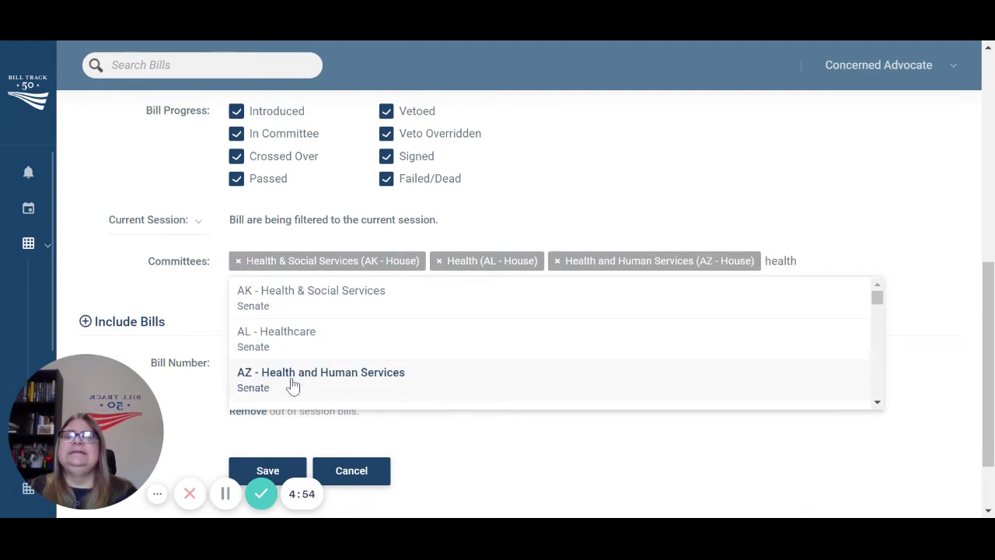
{"action": "left_click", "coordinate": [291, 384]}
{"action": "left_click", "coordinate": [340, 340]}
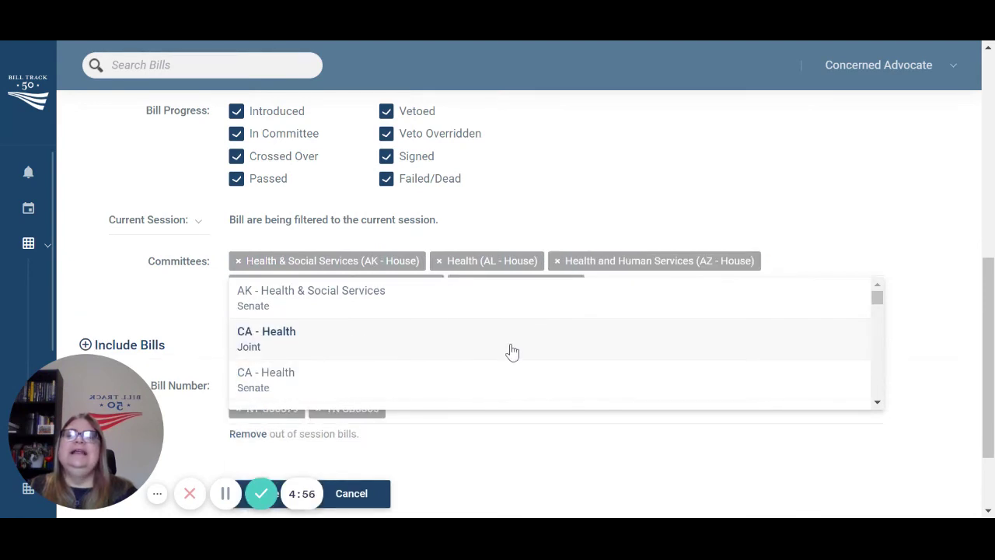
{"action": "left_click", "coordinate": [829, 245]}
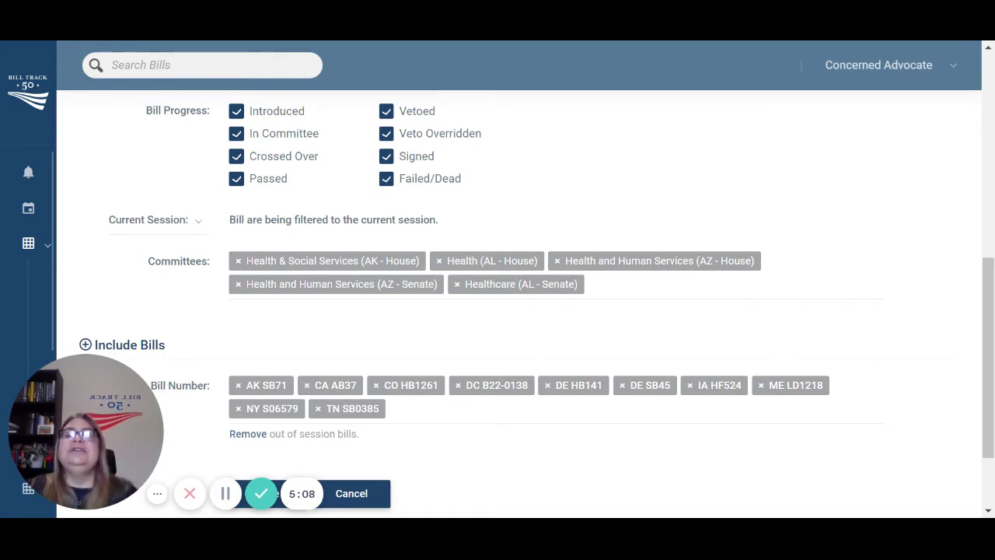
Step: Try the state abbreviations TX and OR IN as Contains Near terms and erase them
{"action": "scroll", "coordinate": [483, 281], "scroll_direction": "up", "scroll_amount": 4}
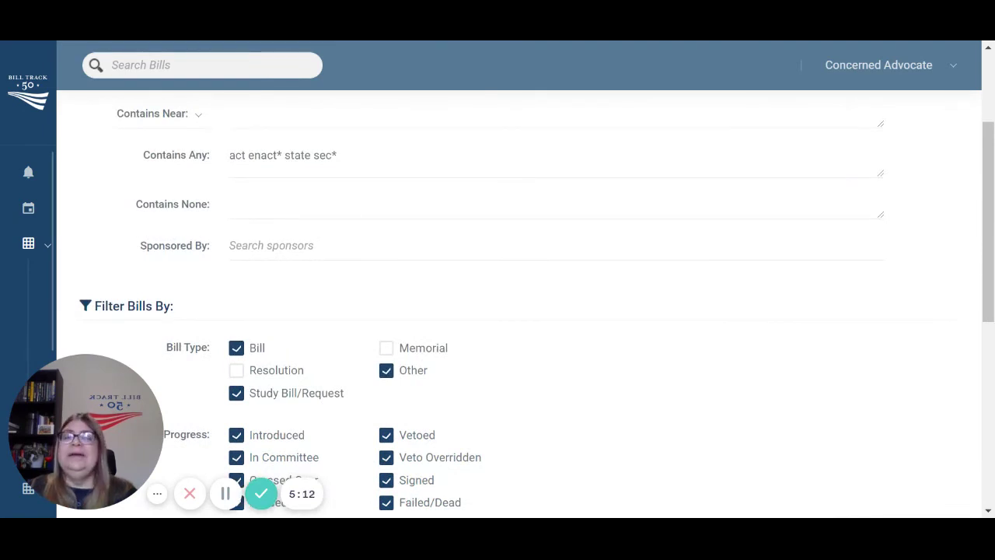
{"action": "scroll", "coordinate": [582, 252], "scroll_direction": "down", "scroll_amount": 3}
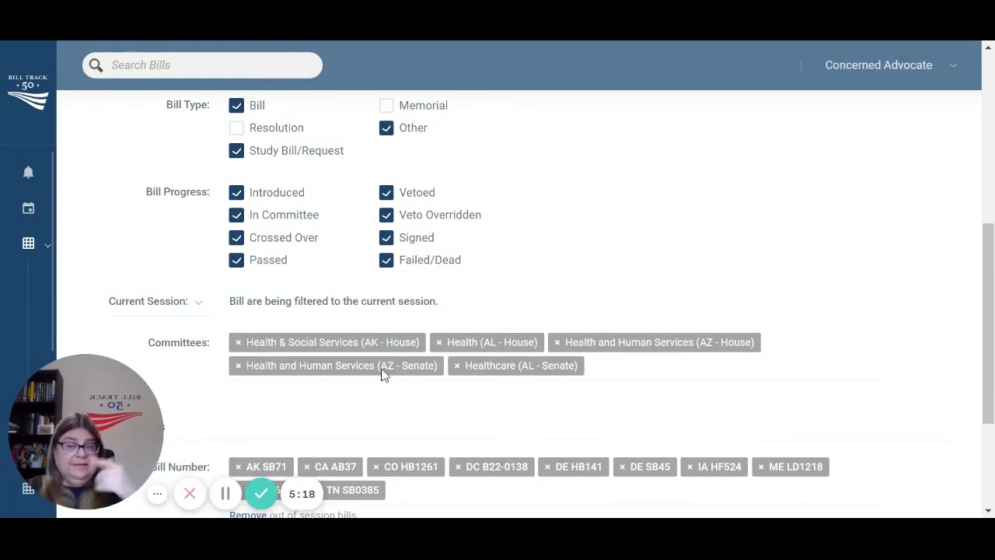
{"action": "scroll", "coordinate": [381, 374], "scroll_direction": "up", "scroll_amount": 5}
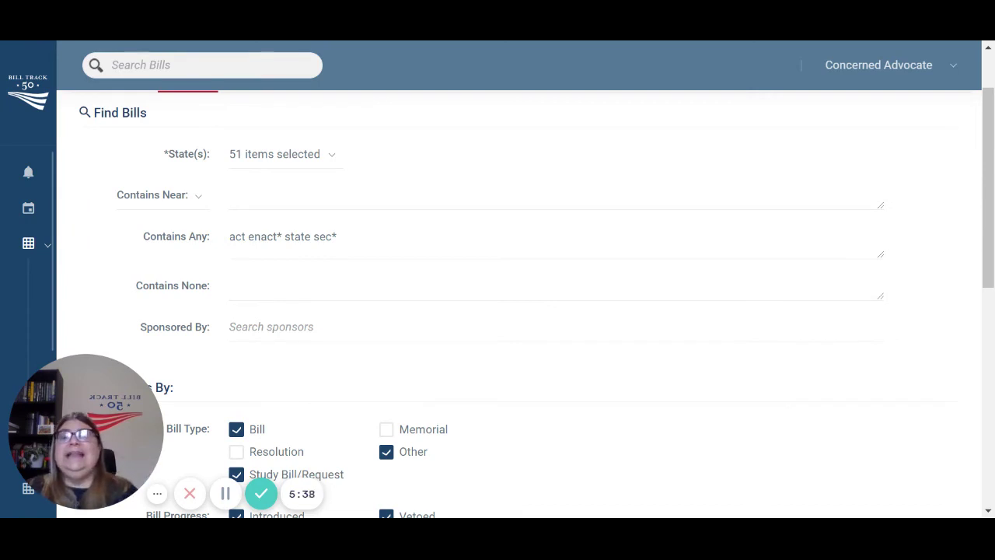
{"action": "type", "text": "TX"}
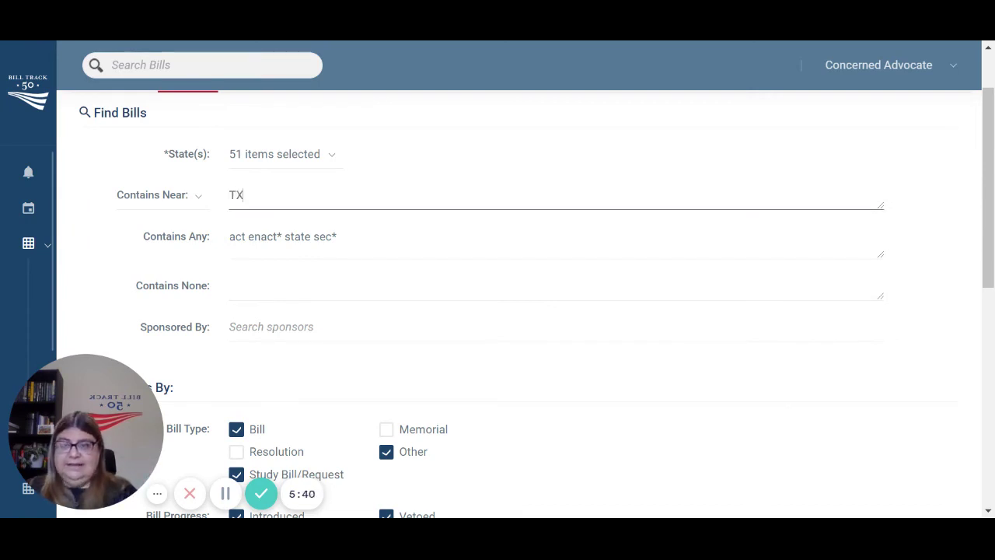
{"action": "left_click", "coordinate": [337, 236]}
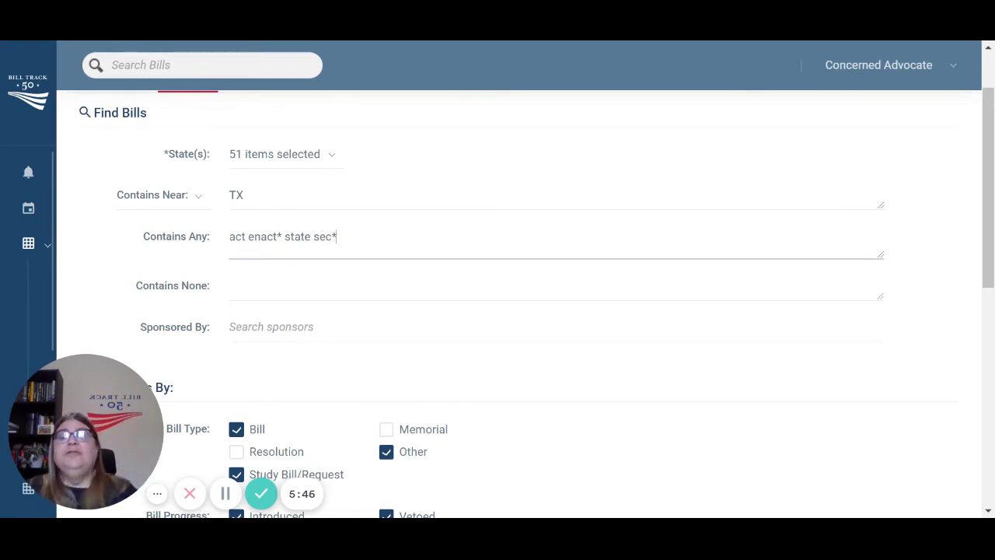
{"action": "left_click_drag", "start_coordinate": [244, 195], "coordinate": [224, 196]}
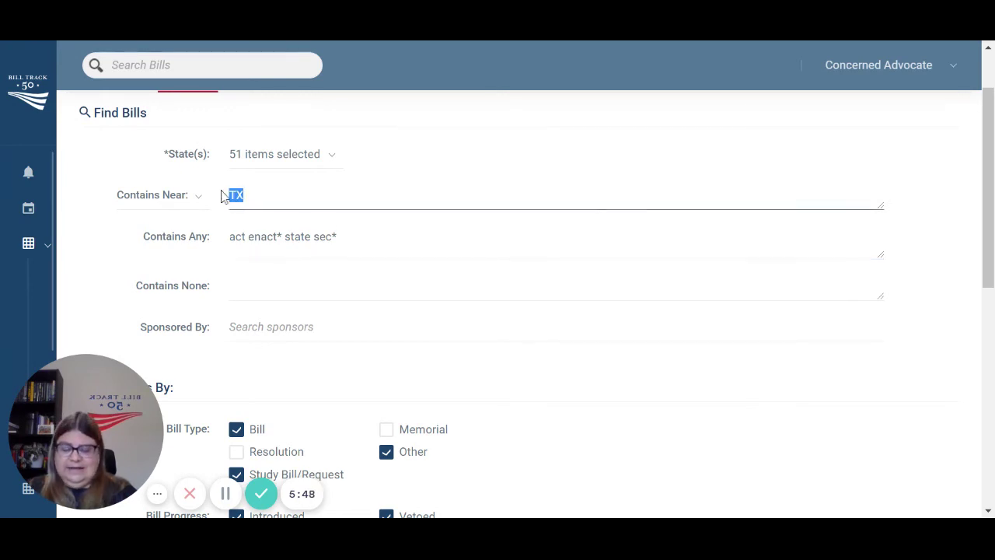
{"action": "type", "text": "OR IN"}
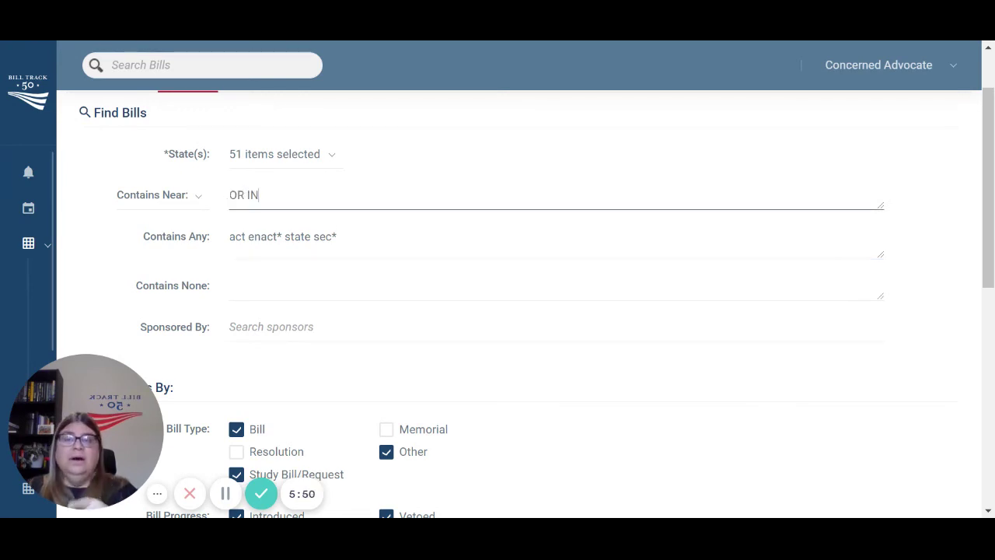
{"action": "key", "text": "BackSpace"}
{"action": "key", "text": "BackSpace"}
{"action": "key", "text": "BackSpace"}
{"action": "key", "text": "BackSpace"}
{"action": "key", "text": "BackSpace"}
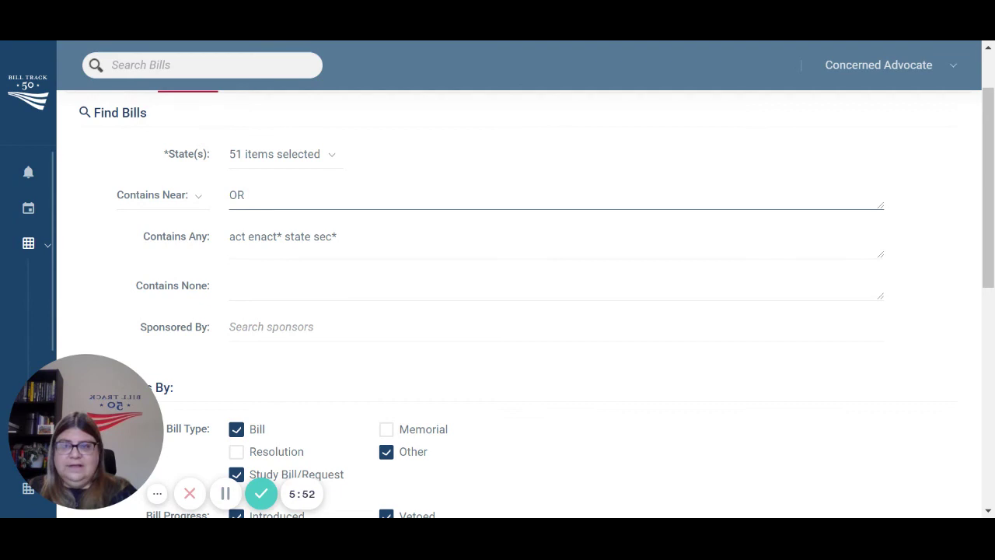
Step: Try oregon as the Contains Near term and clear it
{"action": "type", "text": "oregon"}
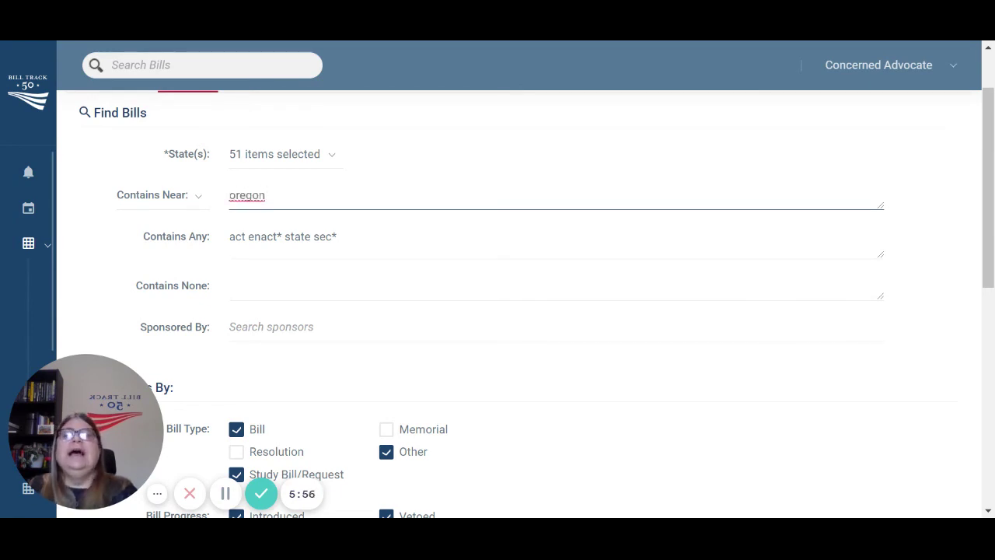
{"action": "key", "text": "BackSpace"}
{"action": "key", "text": "BackSpace"}
{"action": "key", "text": "BackSpace"}
{"action": "key", "text": "BackSpace"}
{"action": "key", "text": "BackSpace"}
{"action": "key", "text": "BackSpace"}
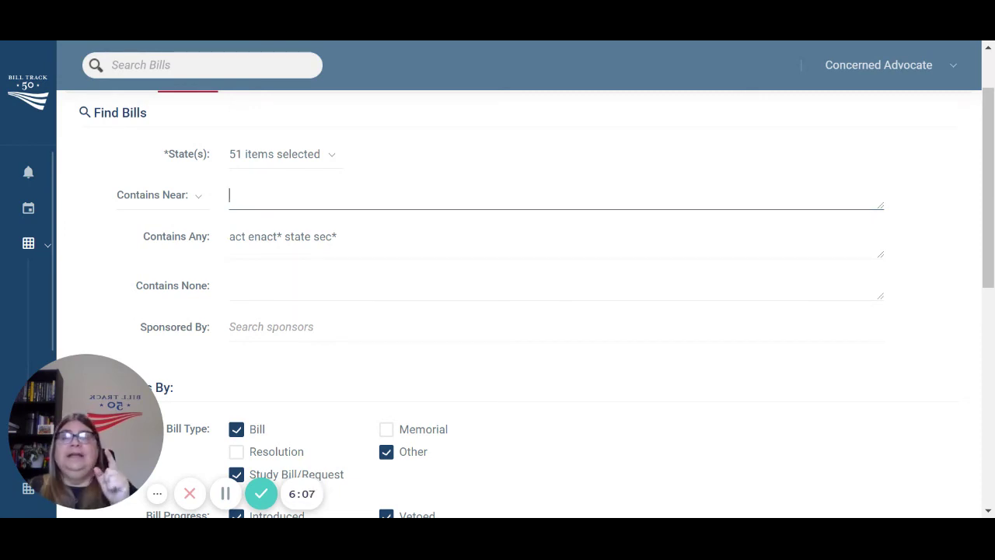
Step: Add whereas and resolv* to the Contains Any search terms
{"action": "left_click", "coordinate": [337, 236]}
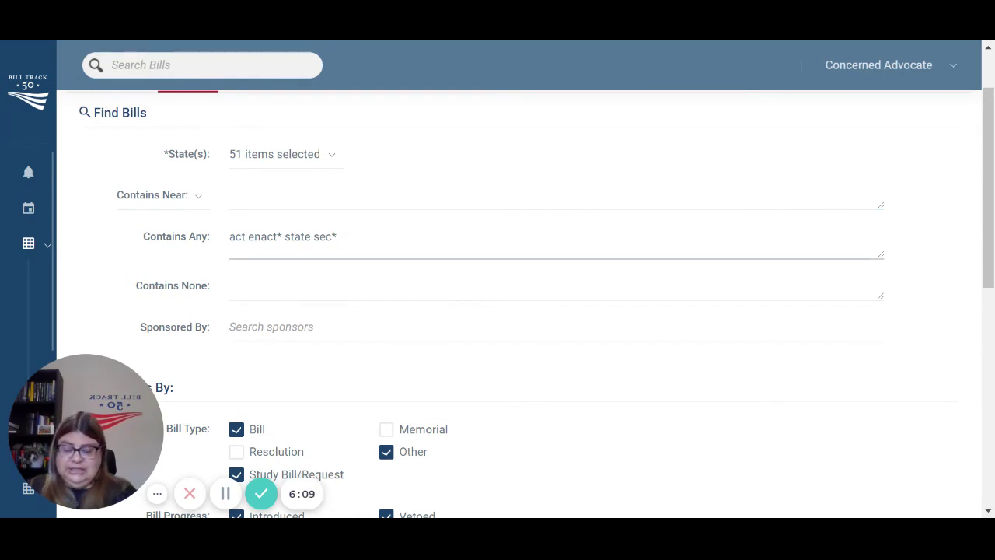
{"action": "type", "text": "whereas"}
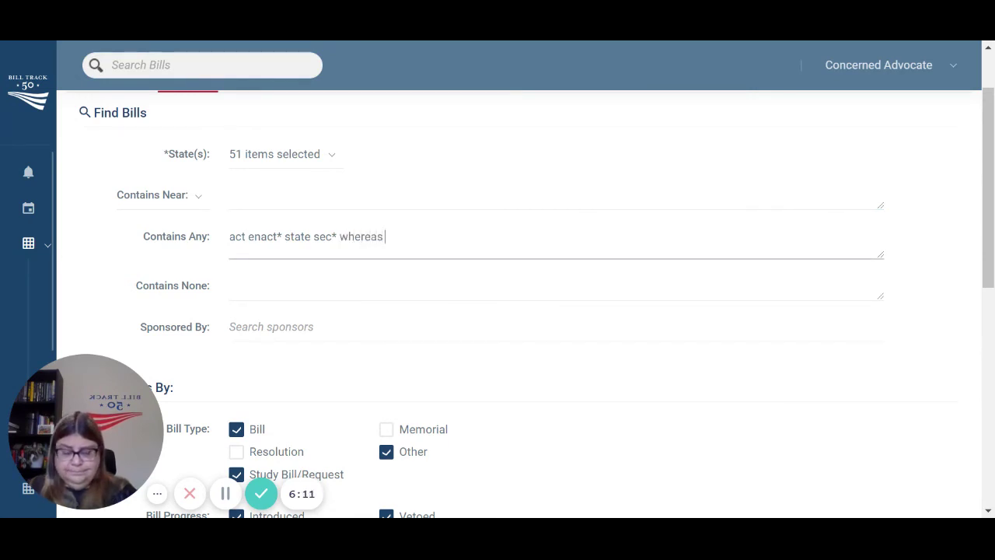
{"action": "type", "text": " resol"}
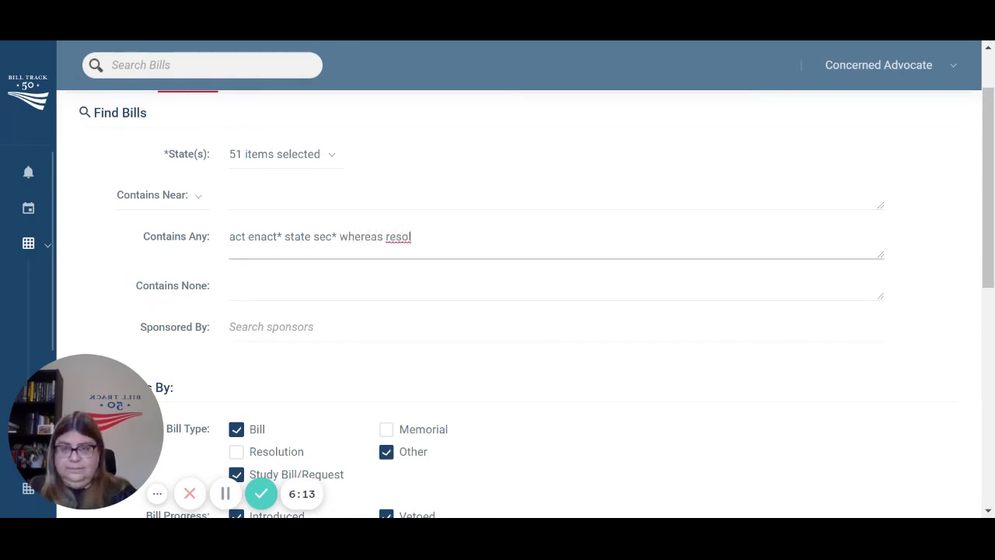
{"action": "type", "text": "v*"}
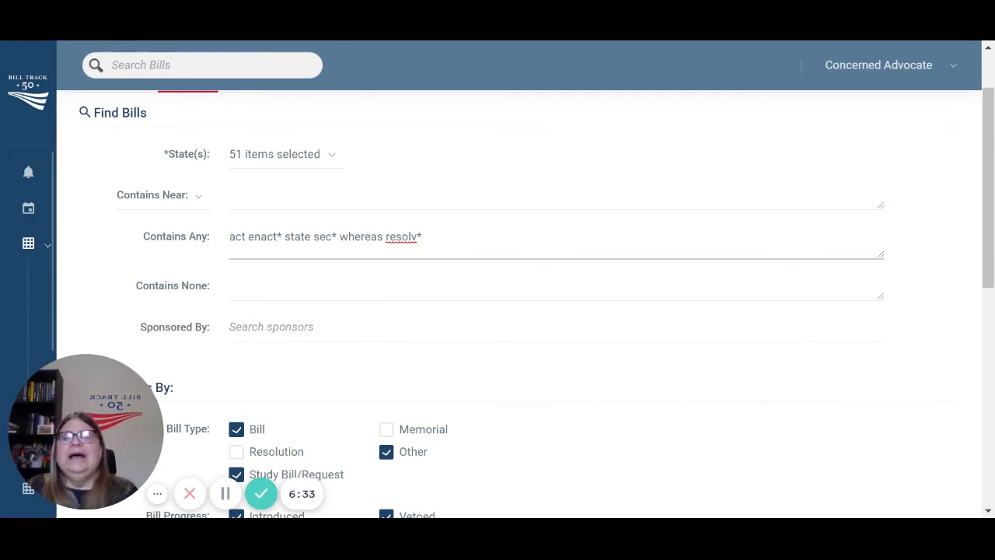
Step: Remove the out of session bills from the included bill numbers
{"action": "scroll", "coordinate": [519, 304], "scroll_direction": "down", "scroll_amount": 1}
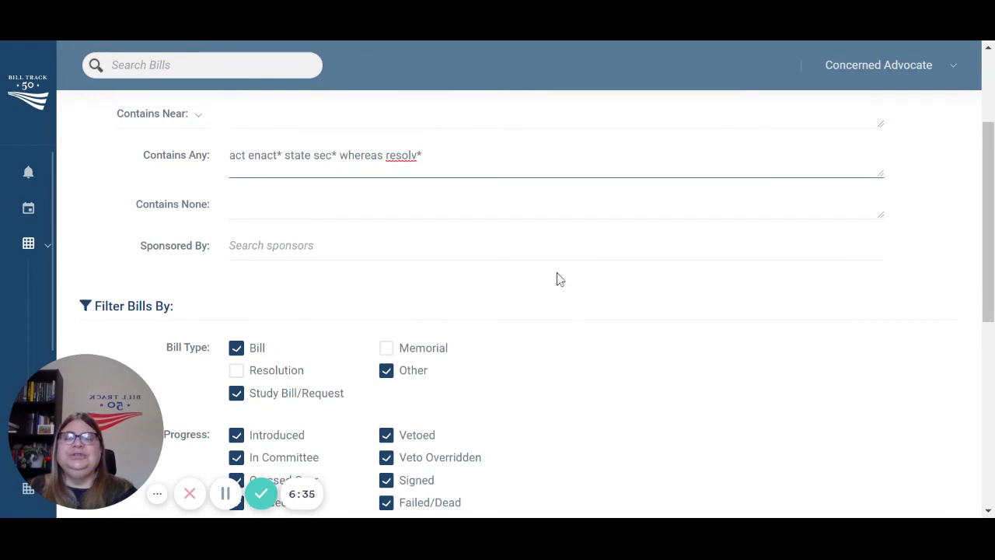
{"action": "scroll", "coordinate": [555, 277], "scroll_direction": "down", "scroll_amount": 4}
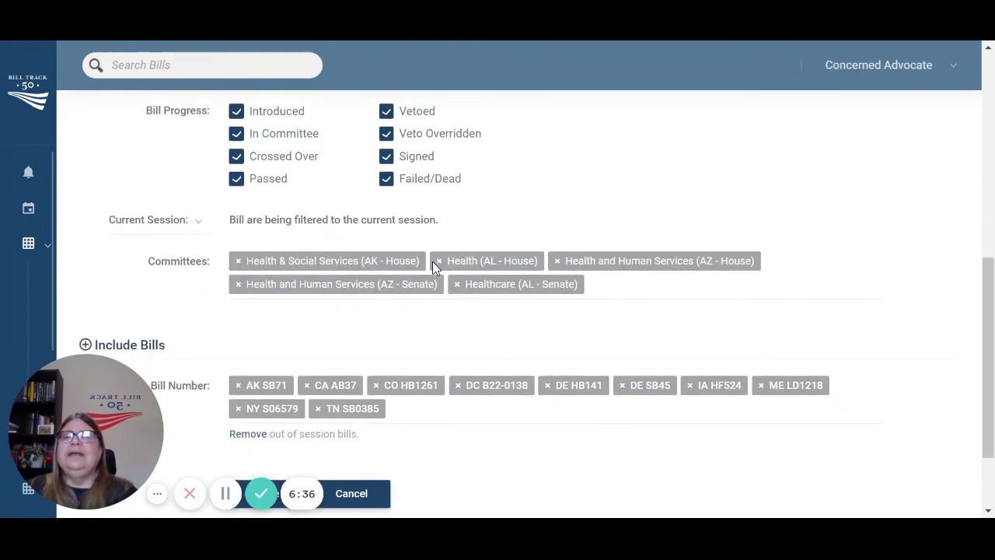
{"action": "scroll", "coordinate": [434, 265], "scroll_direction": "down", "scroll_amount": 1}
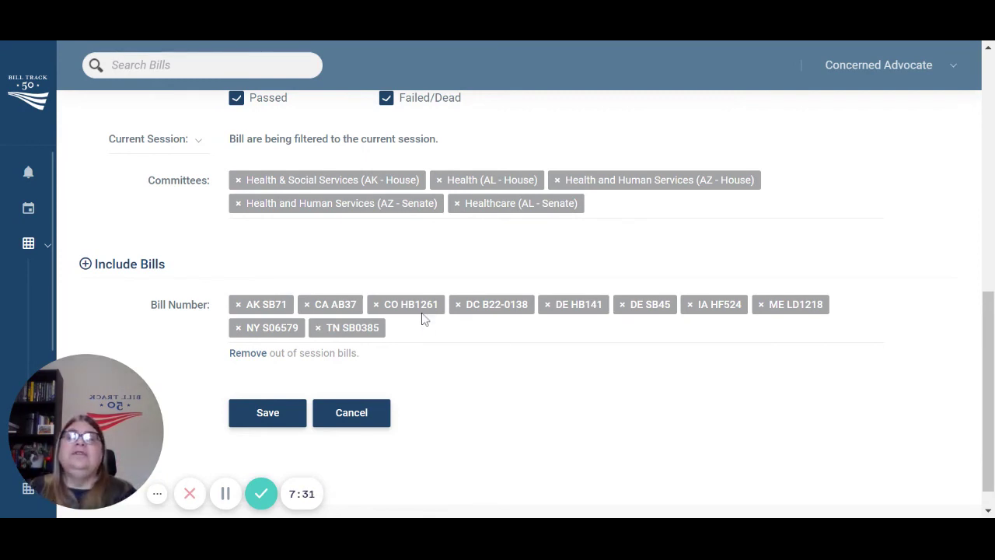
{"action": "mouse_move", "coordinate": [249, 361]}
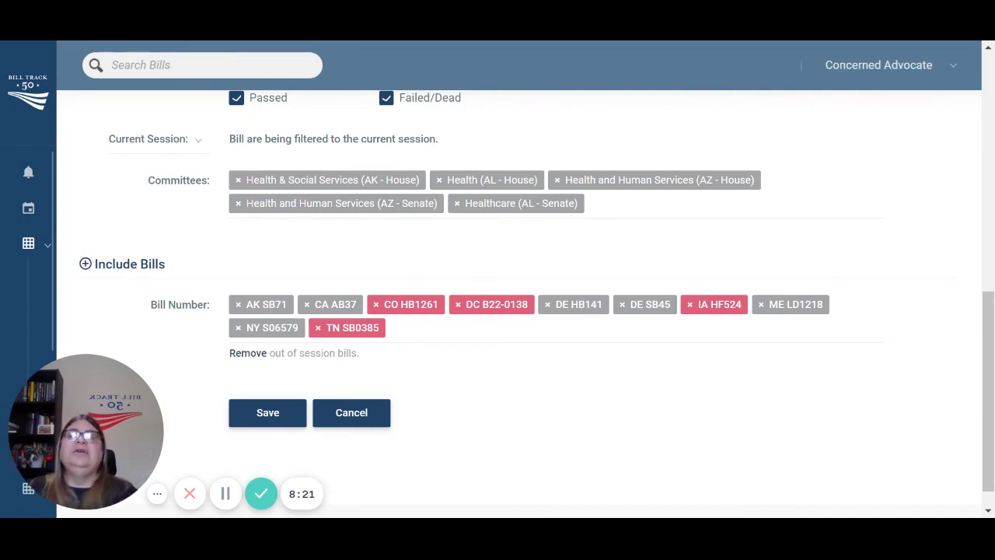
{"action": "left_click", "coordinate": [248, 355]}
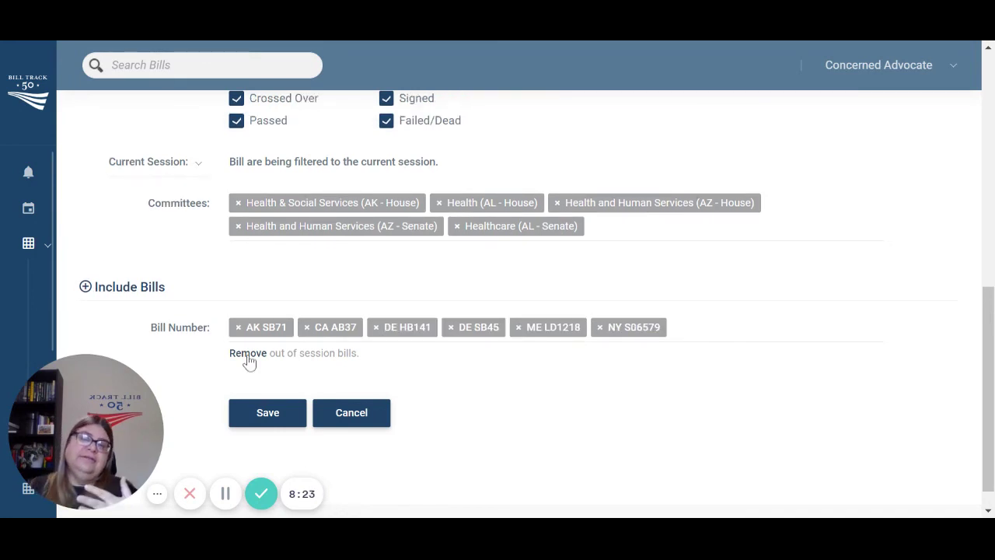